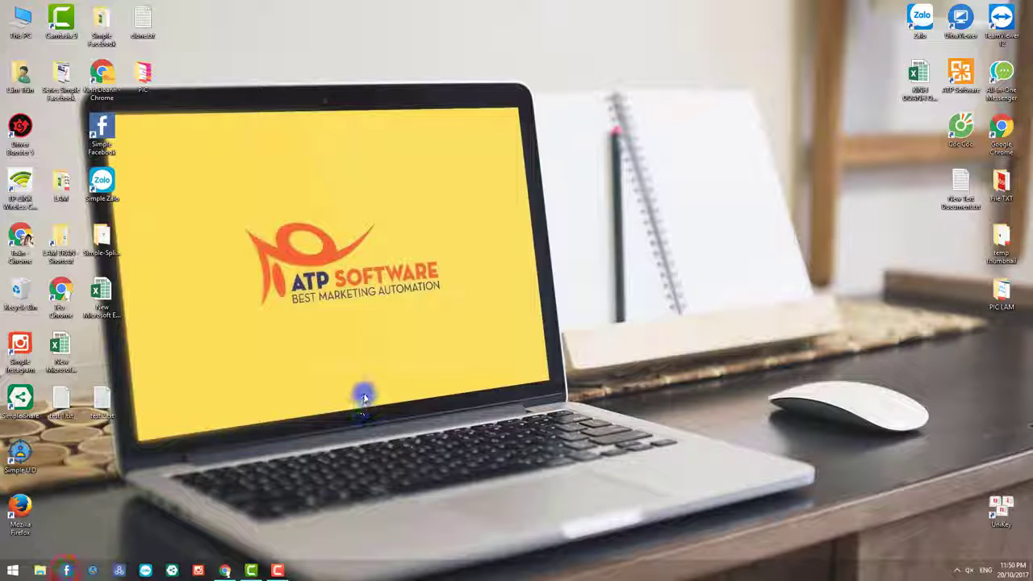
- Open the account manager for the last saved Facebook account and check its layout at full-screen and normal size
left_click(472, 300)
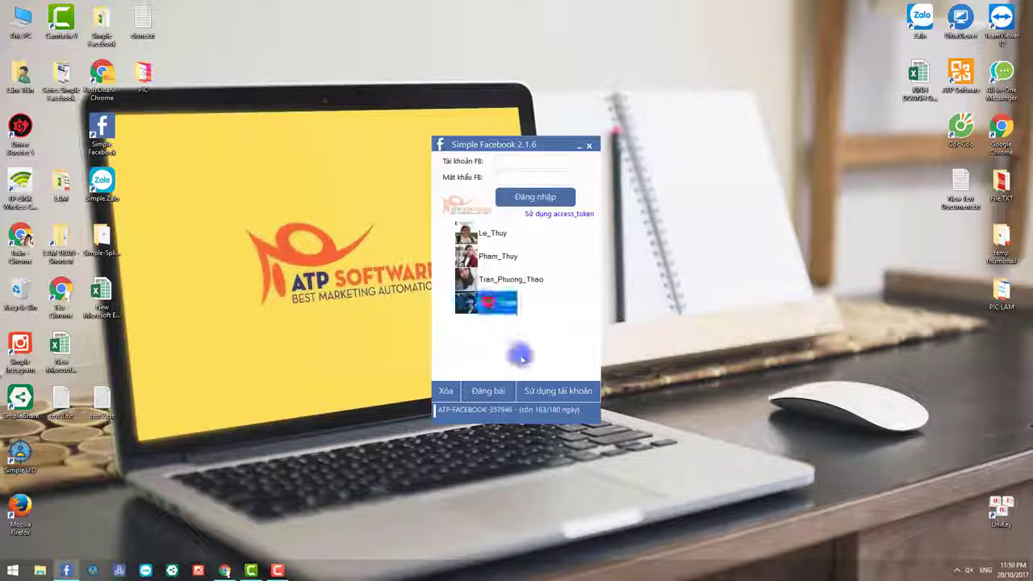
left_click(548, 386)
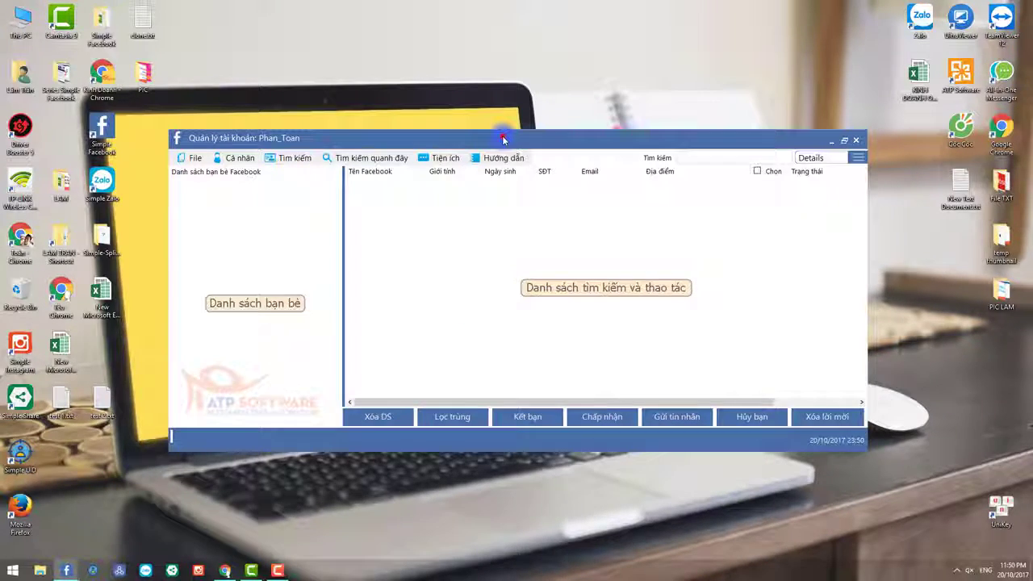
double_click(502, 135)
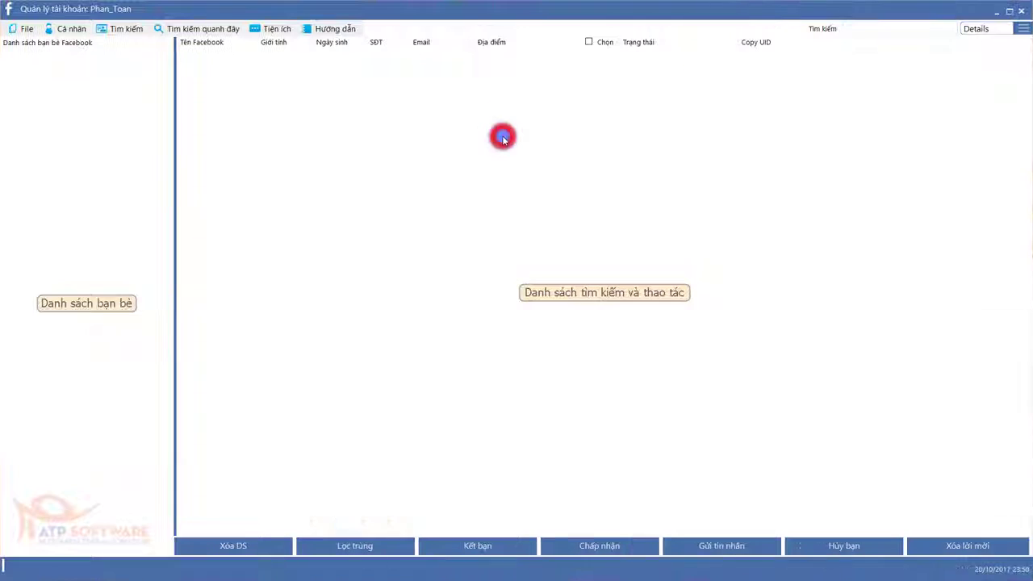
double_click(588, 8)
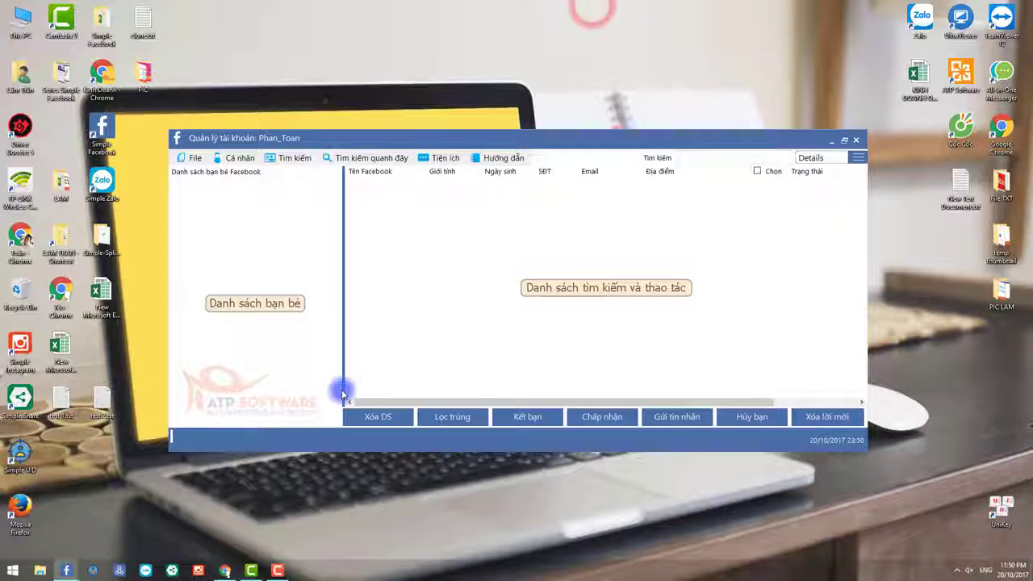
- Switch to Chrome, close the chat post popup, and open the profile's free Facebook Ads target tool photo post
left_click(225, 570)
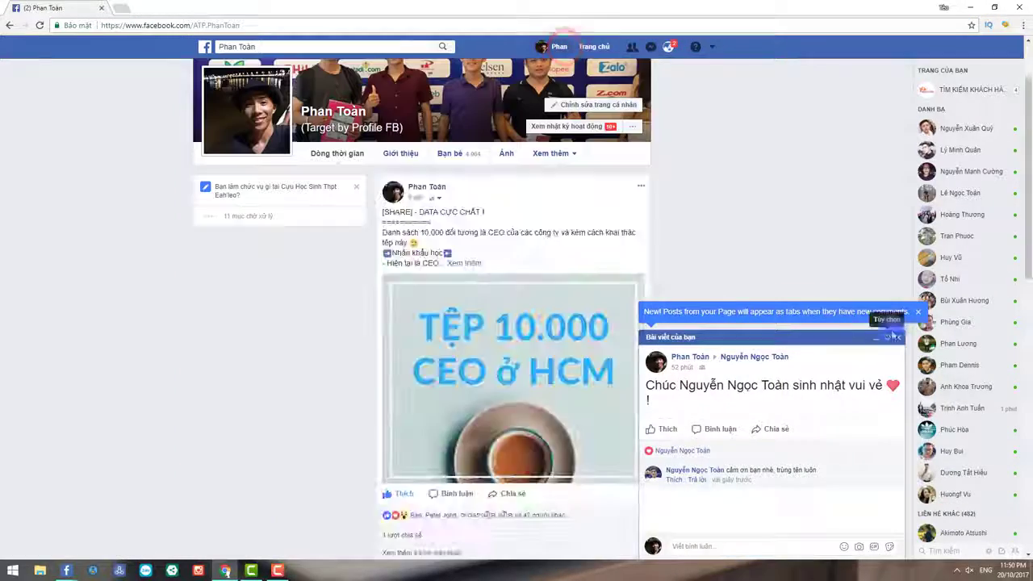
left_click(897, 338)
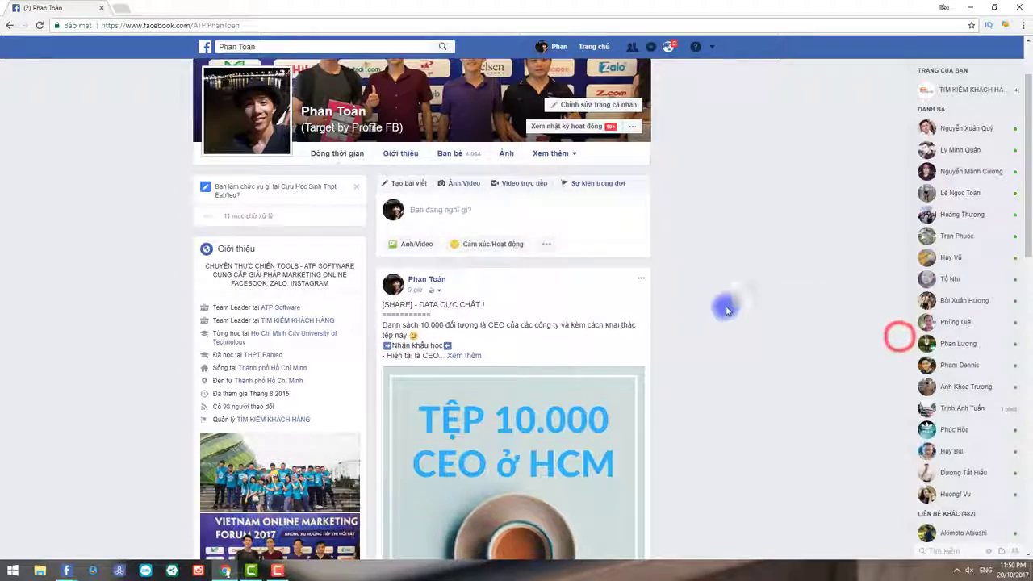
scroll(699, 295, "down", 2)
scroll(699, 295, "down", 10)
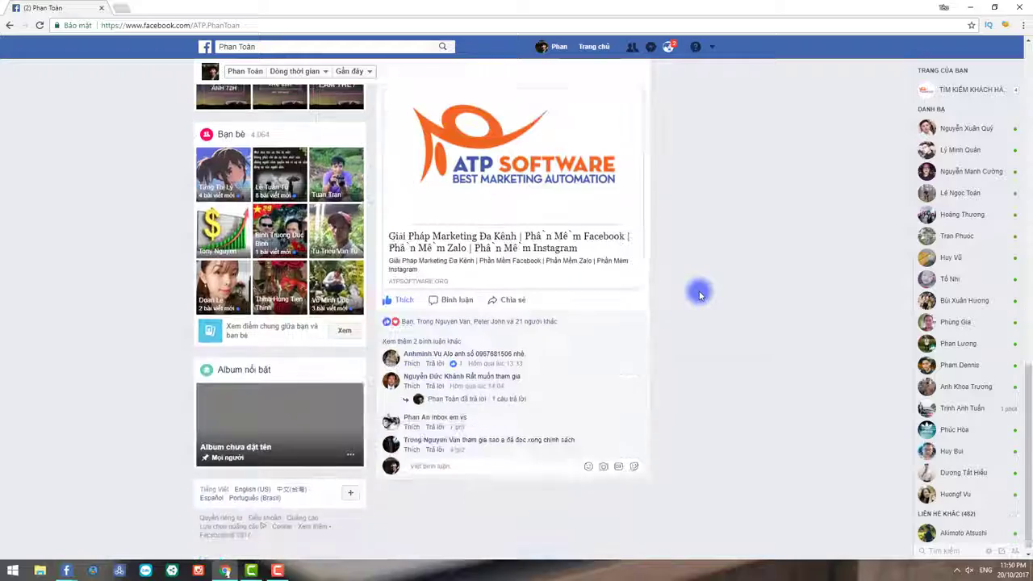
scroll(698, 294, "down", 12)
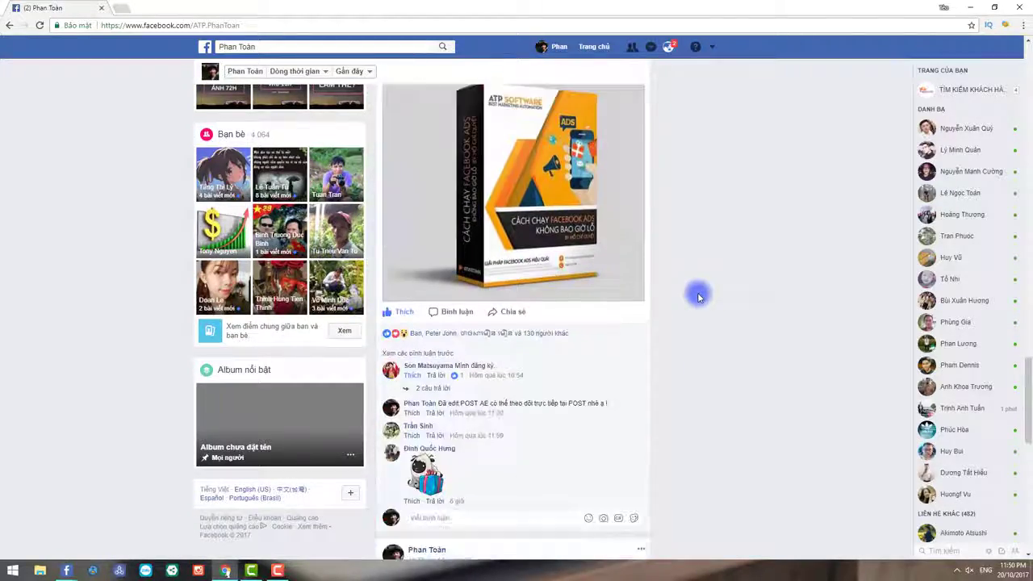
left_click(445, 194)
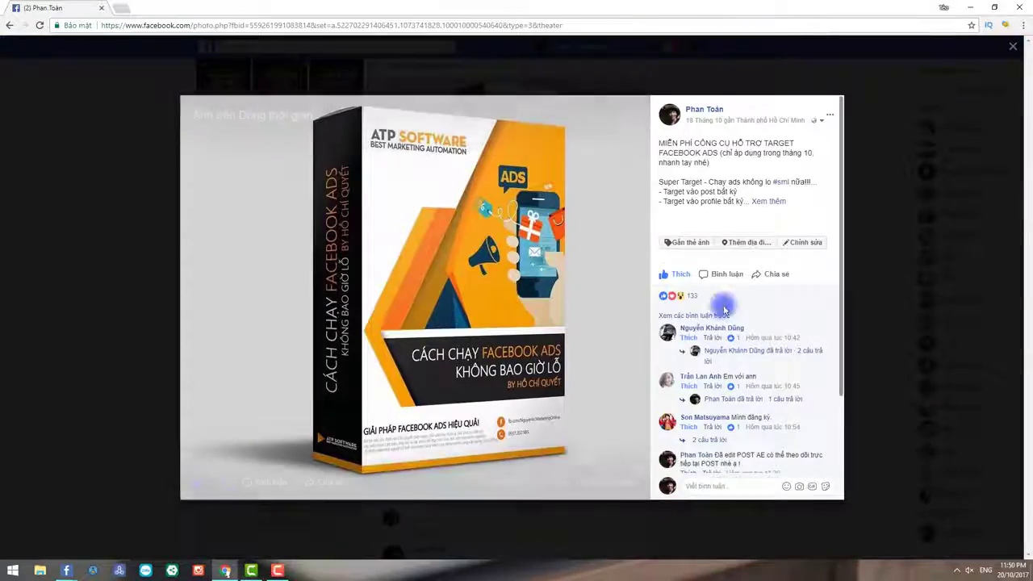
scroll(772, 302, "down", 2)
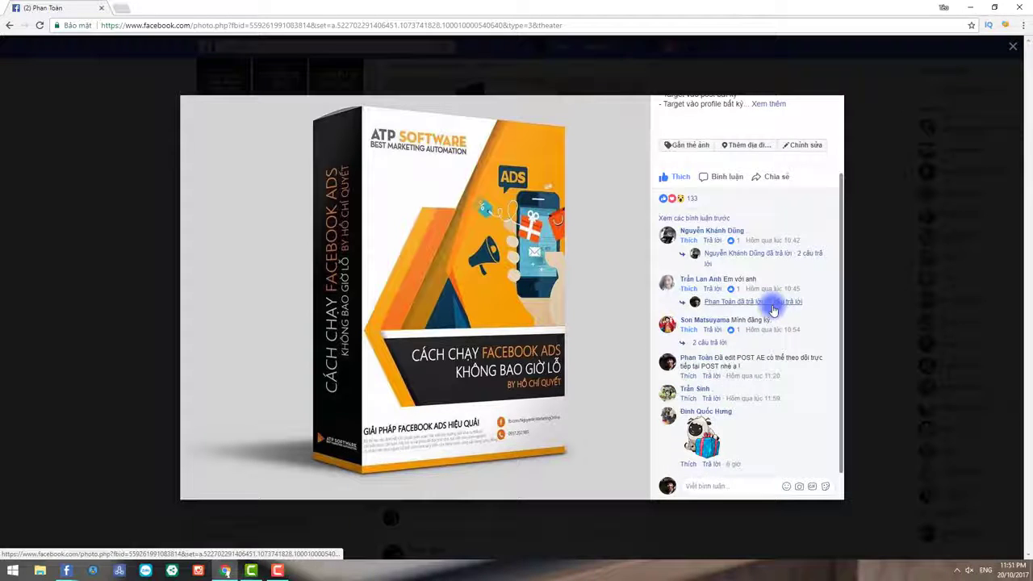
left_click(280, 24)
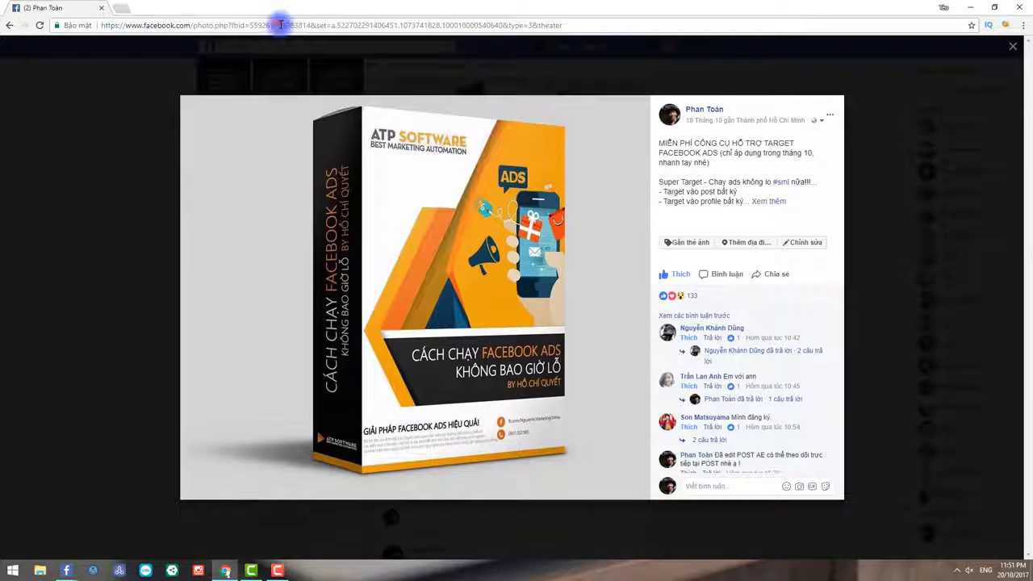
left_click(1013, 46)
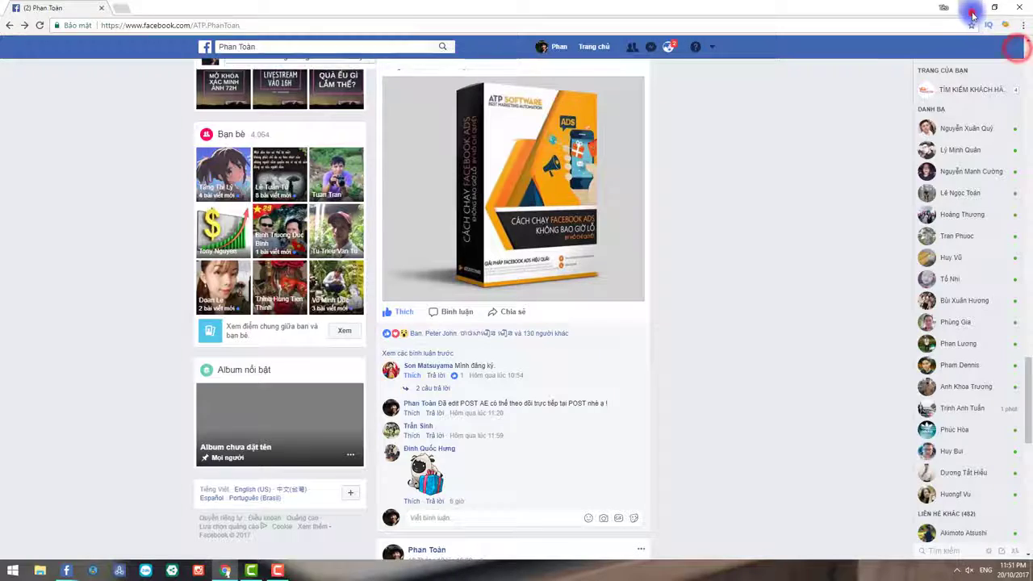
left_click(970, 8)
left_click(282, 157)
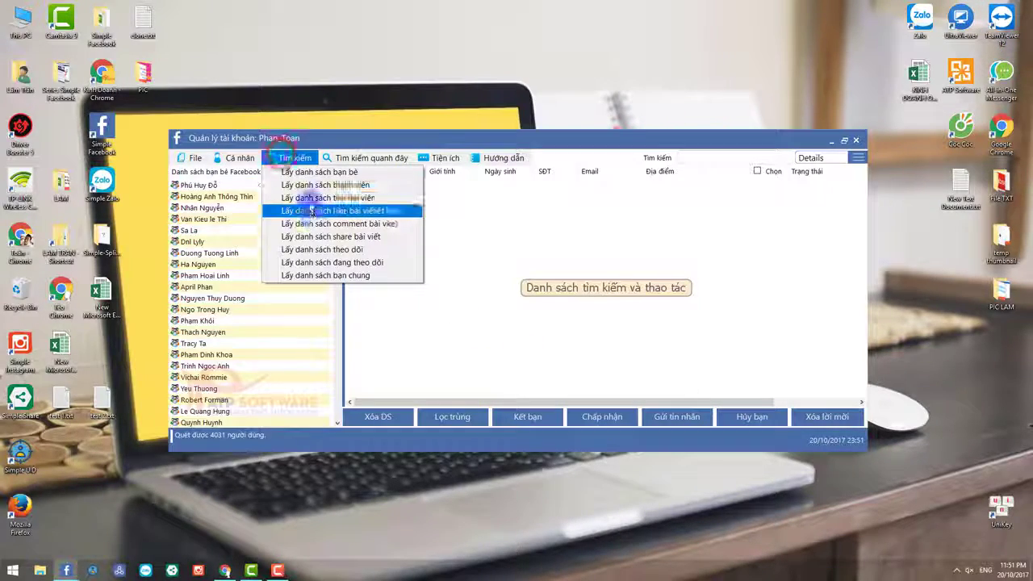
left_click(310, 198)
left_click(499, 272)
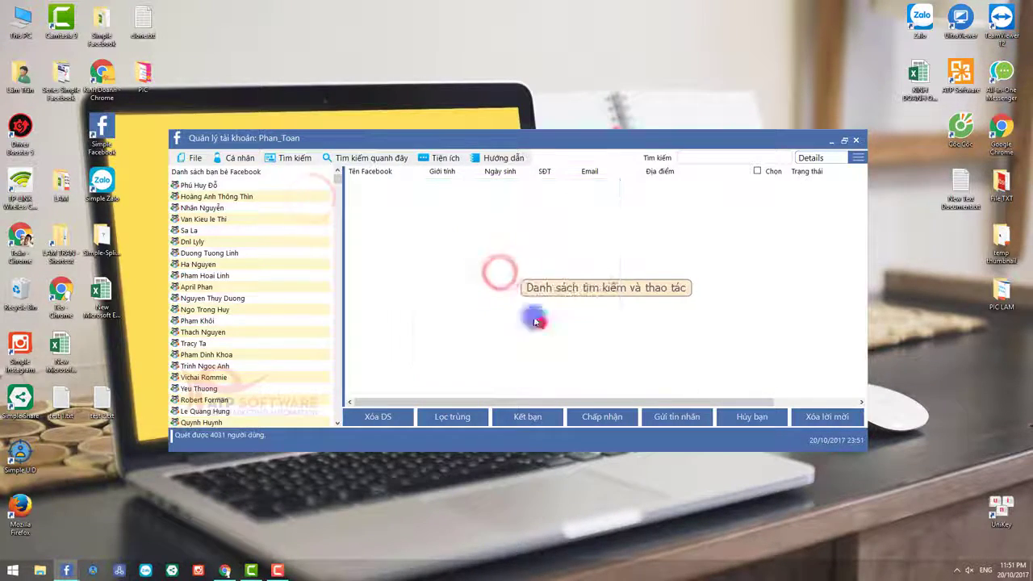
left_click(288, 161)
left_click(333, 222)
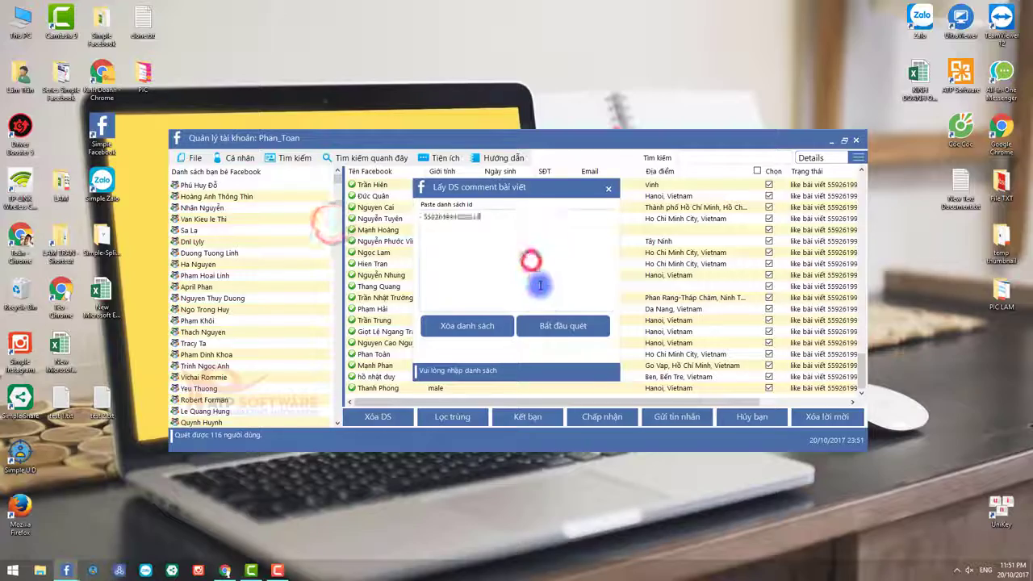
left_click(557, 325)
- Maximize the account window and examine the scanned likers and commenters for people listed more than once
double_click(569, 140)
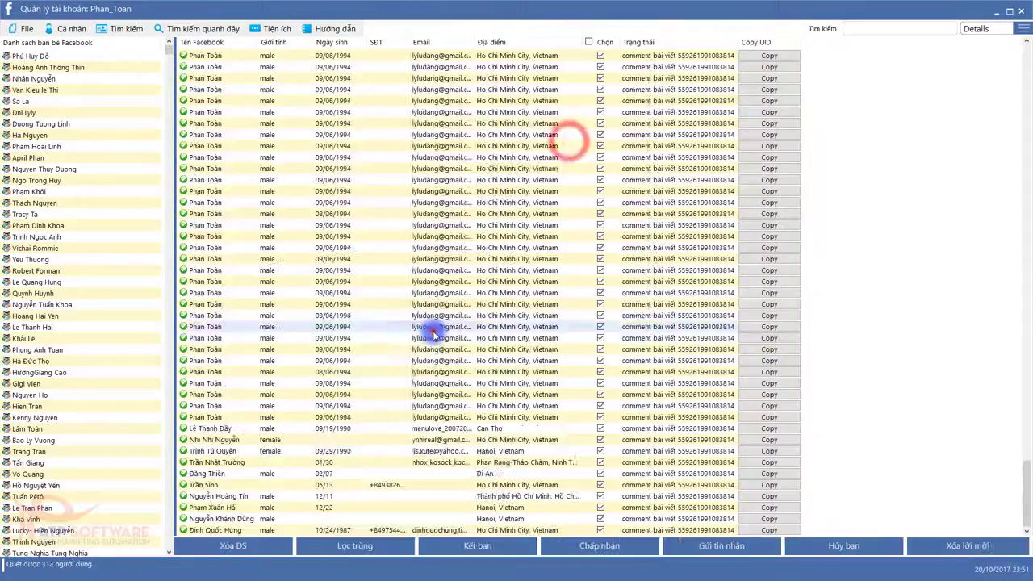
left_click(433, 329)
scroll(433, 337, "up", 20)
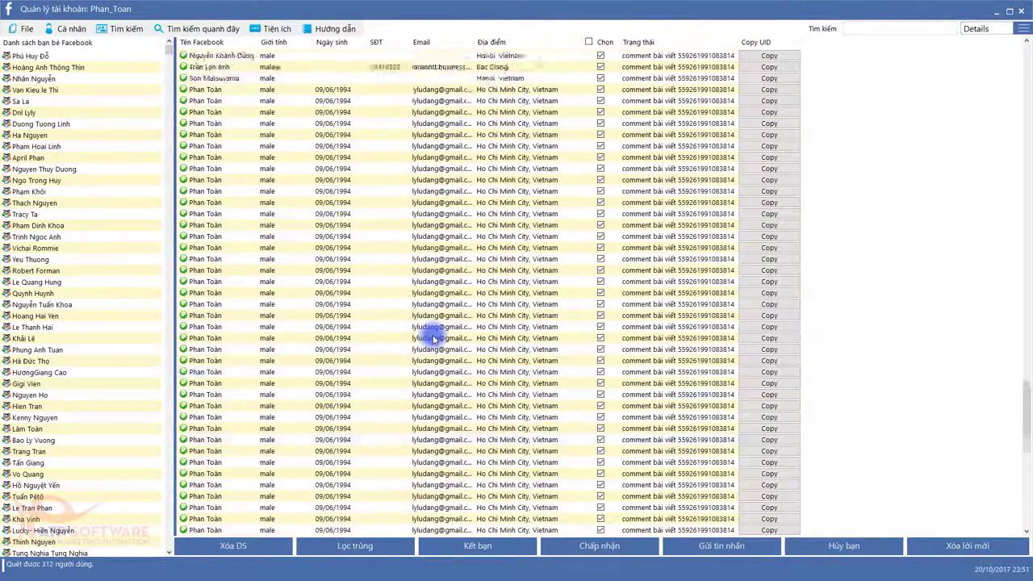
scroll(433, 337, "up", 7)
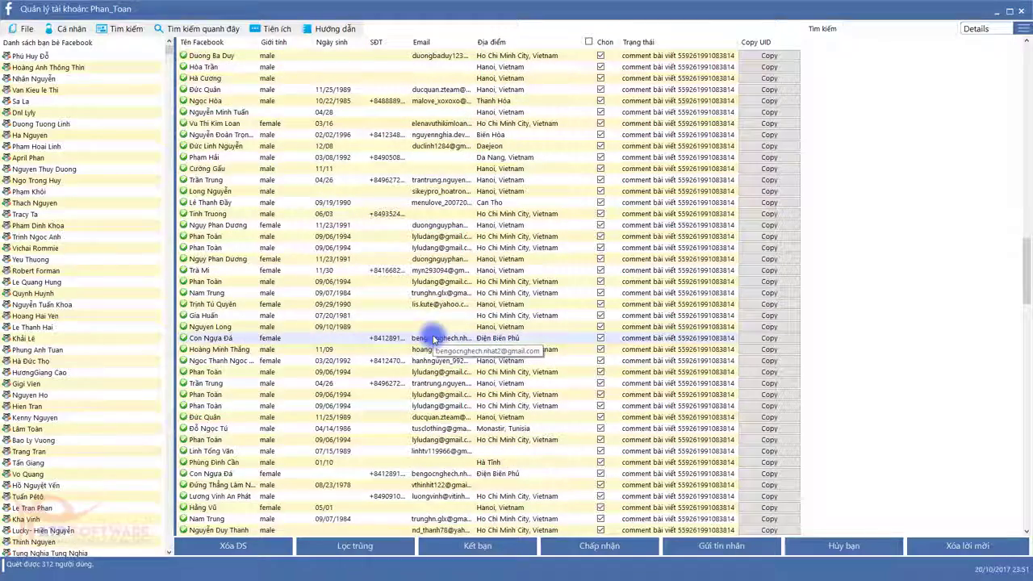
left_click(436, 281)
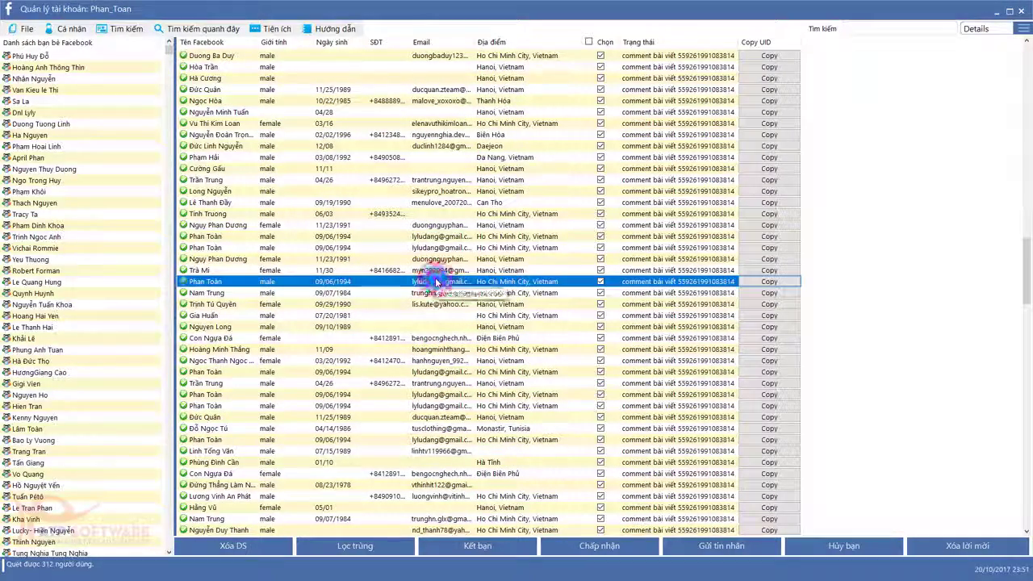
left_click(436, 237)
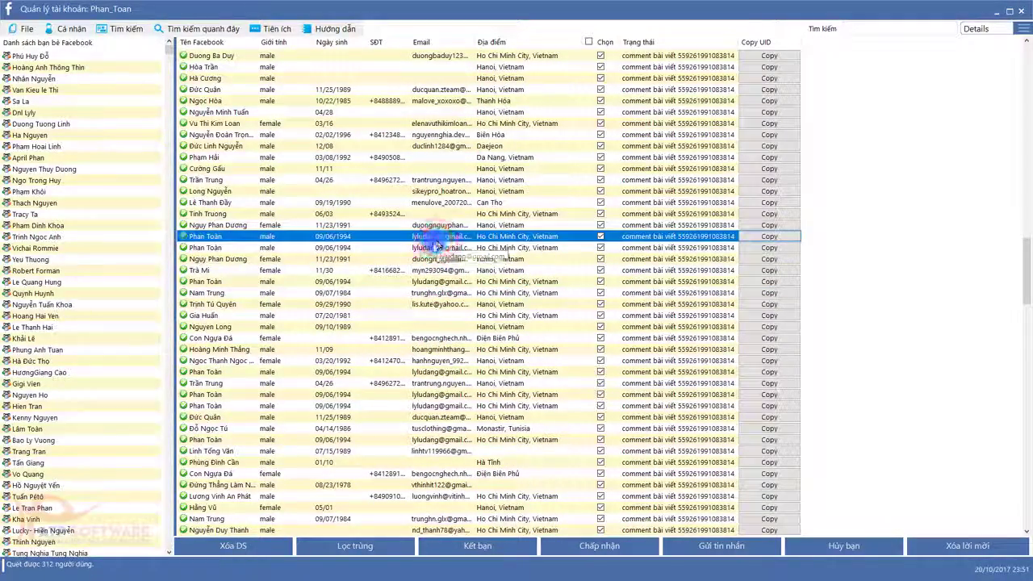
scroll(410, 288, "up", 15)
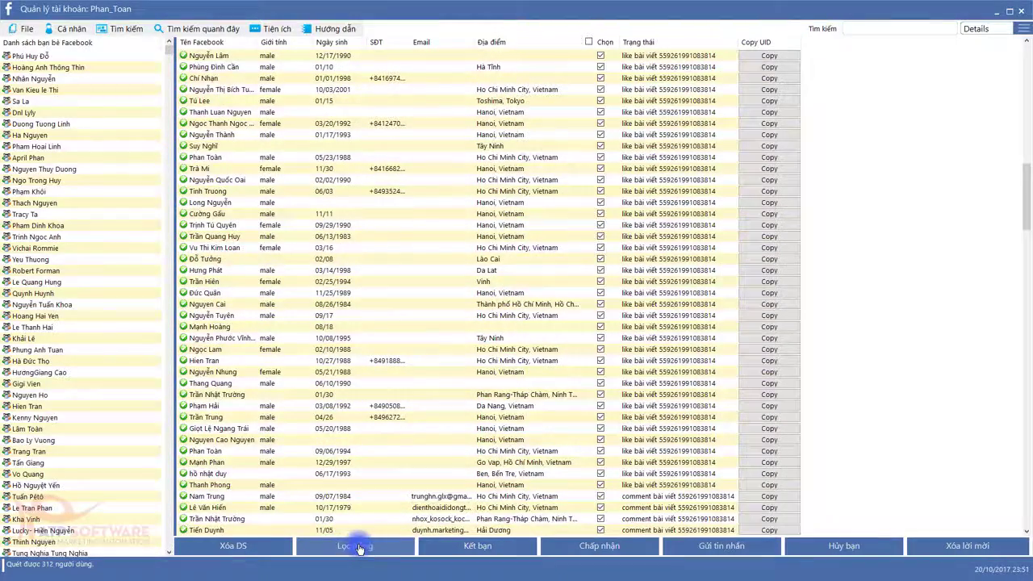
- Filter the duplicate people out of the scanned list and review the remaining entries
left_click(359, 548)
left_click(410, 353)
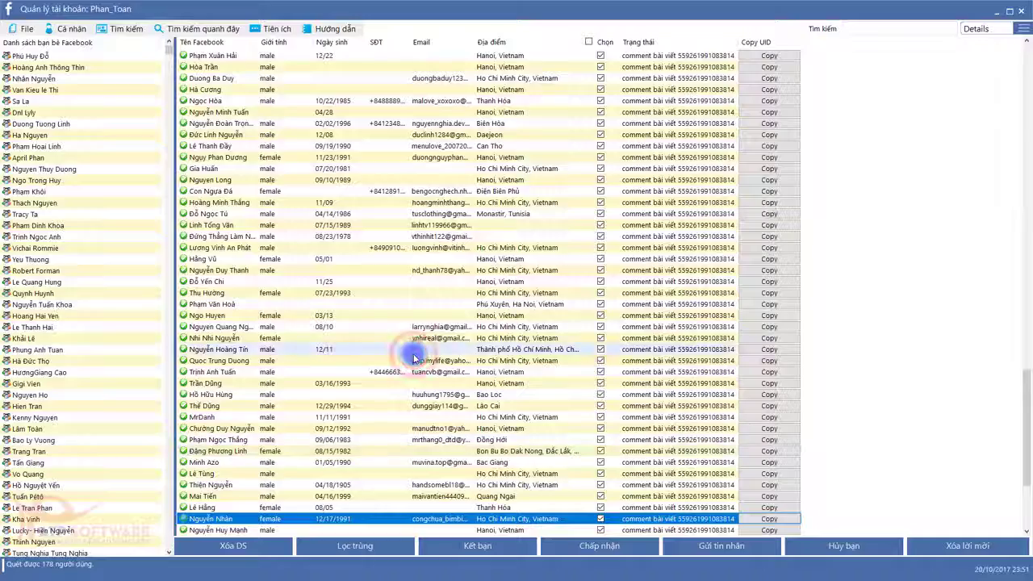
scroll(482, 242, "up", 20)
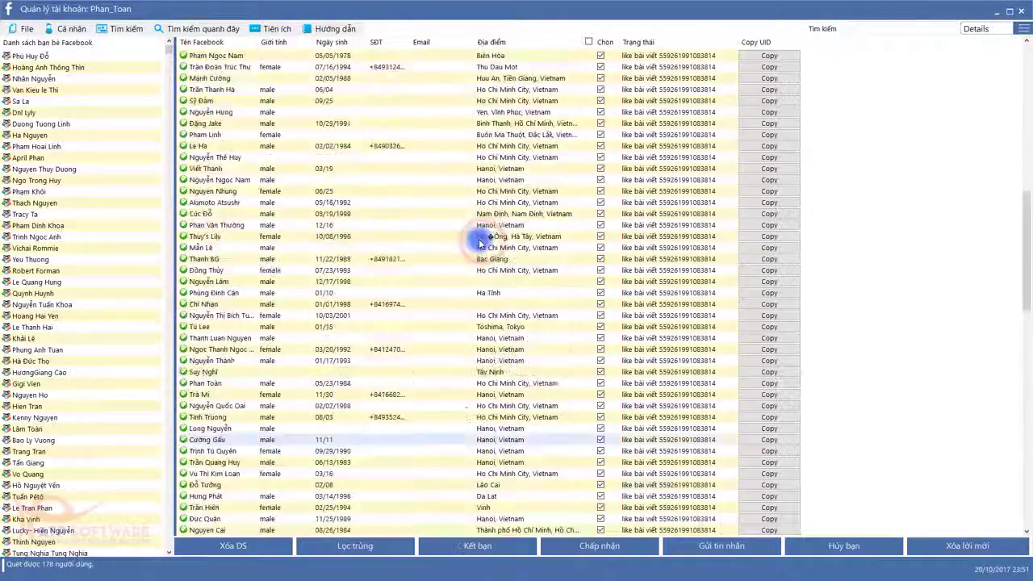
scroll(478, 242, "down", 15)
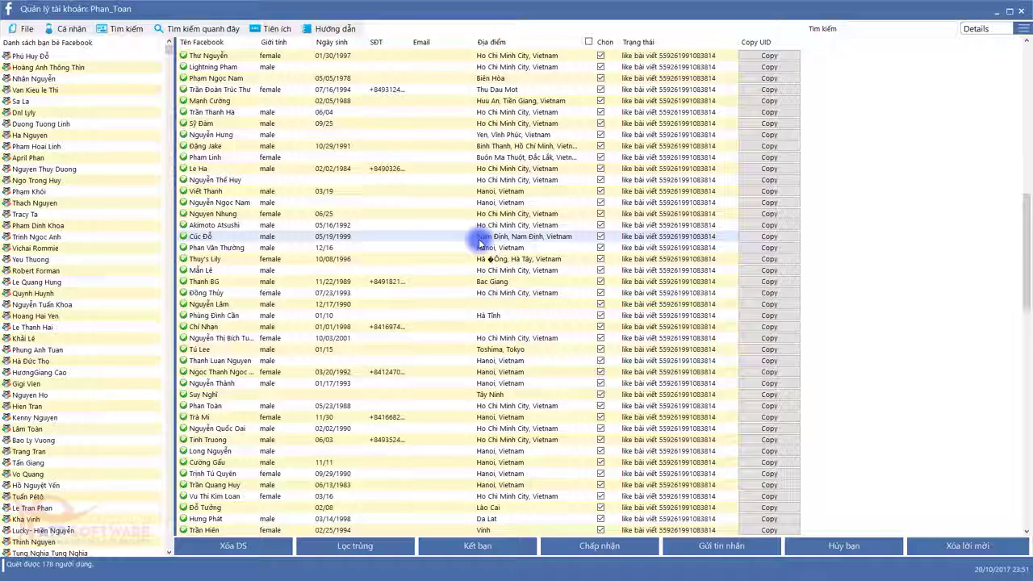
scroll(460, 244, "up", 5)
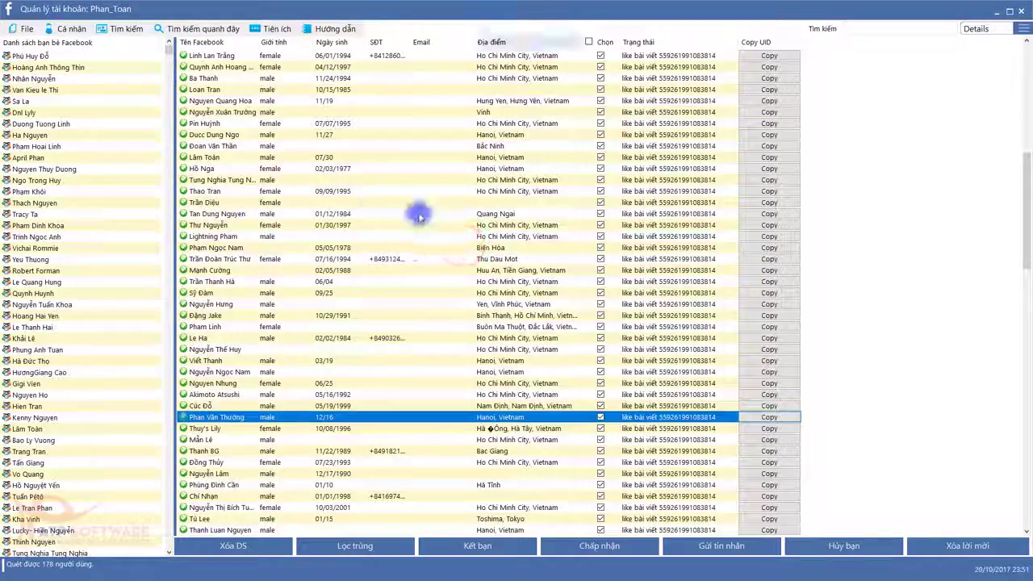
left_click(371, 213)
left_click(345, 348)
scroll(346, 348, "up", 5)
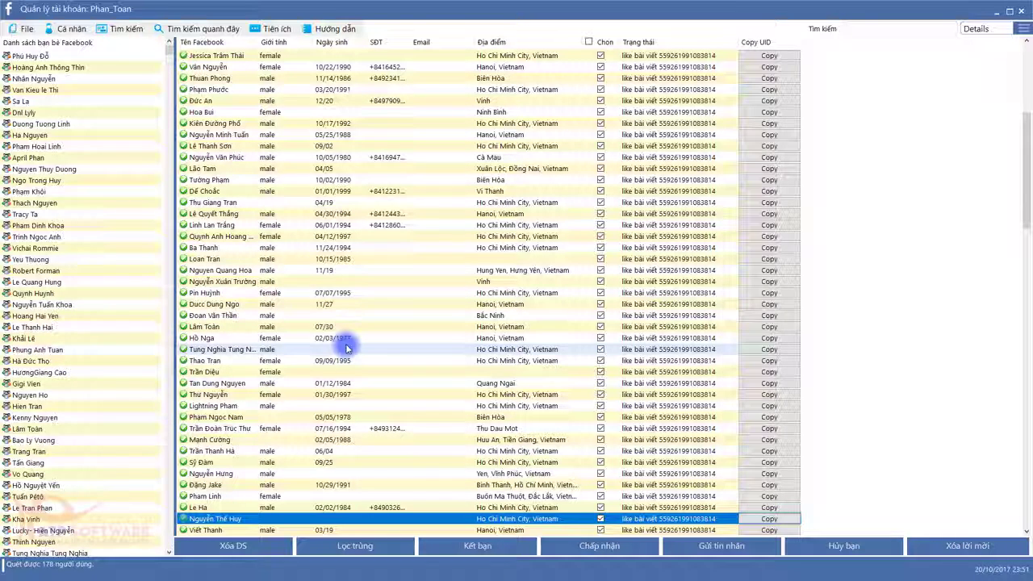
- Clear the whole scanned list, restore the account window to normal size and minimize it
left_click(233, 546)
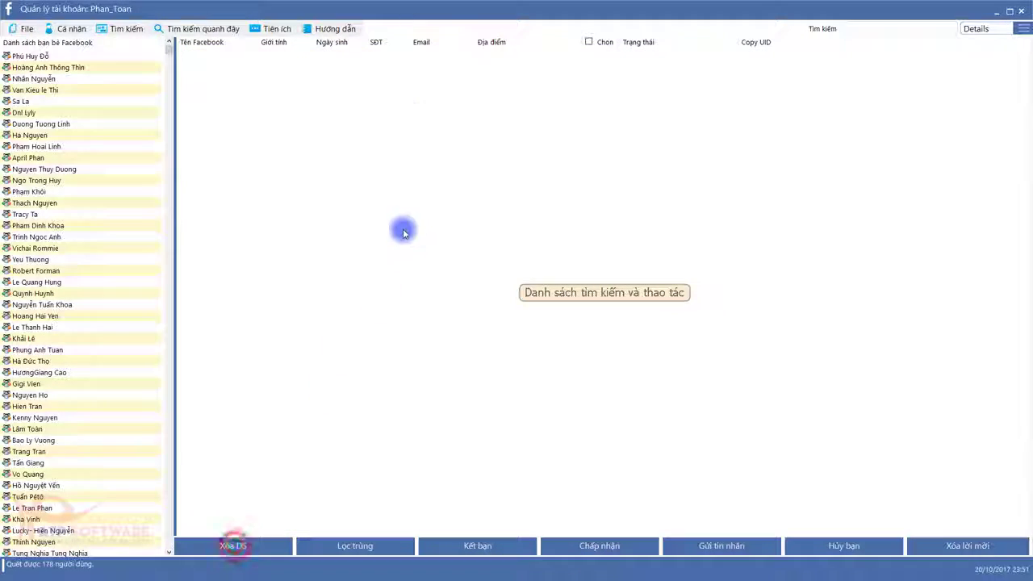
double_click(457, 10)
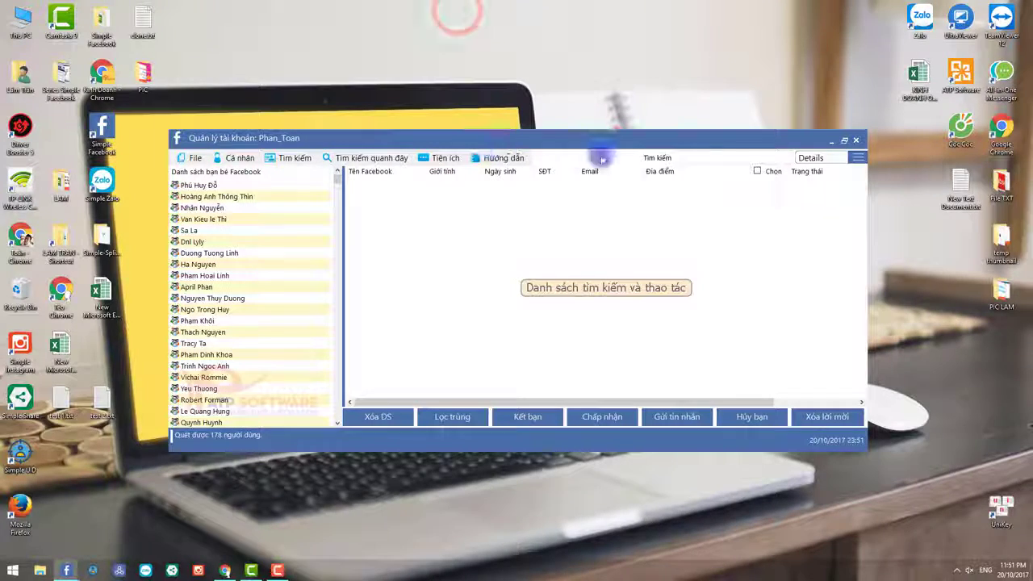
left_click(827, 146)
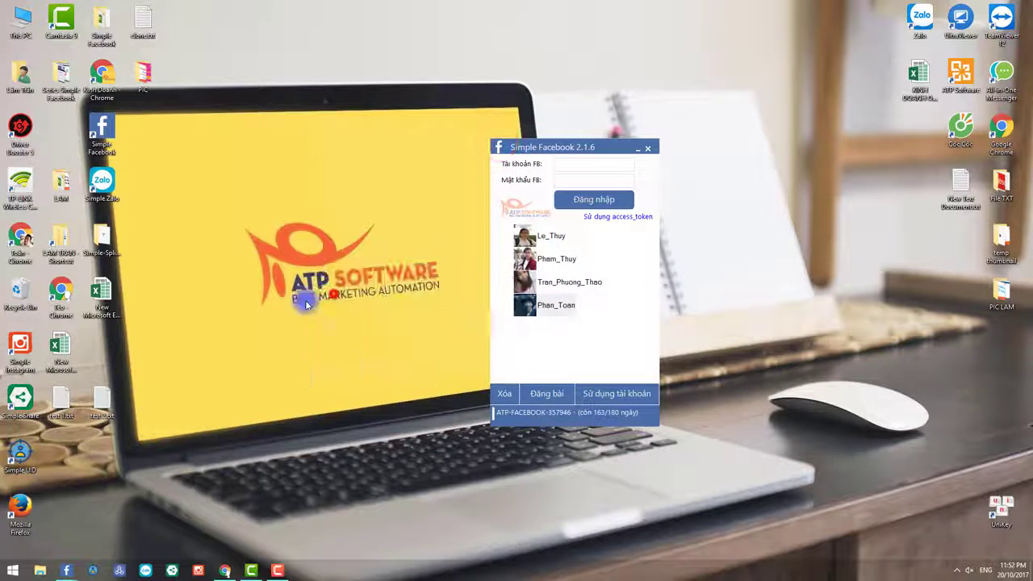
- Create a new Microsoft Excel worksheet on the desktop with its default name and open it
right_click(209, 274)
left_click(189, 207)
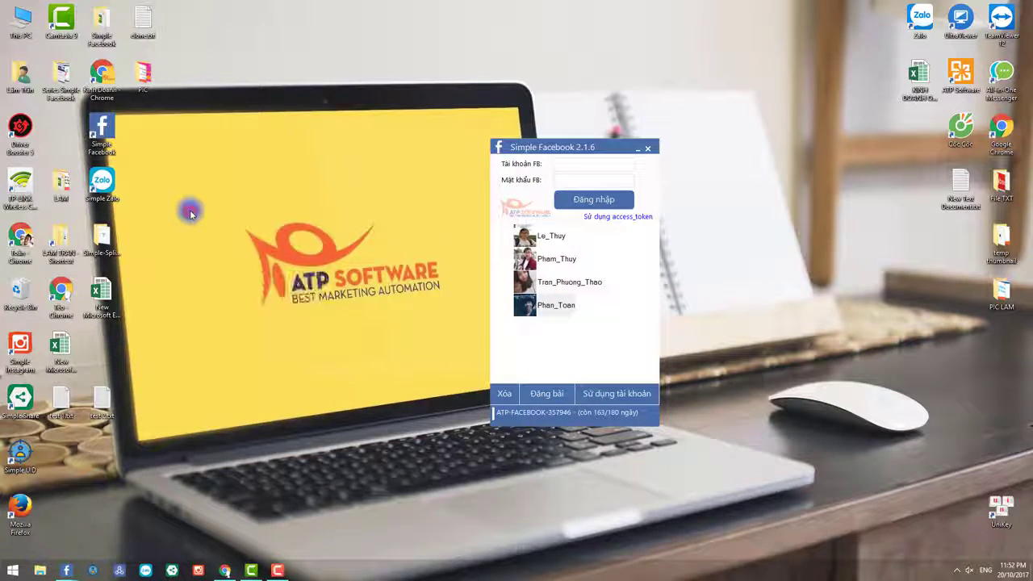
right_click(189, 208)
left_click(252, 298)
left_click(346, 396)
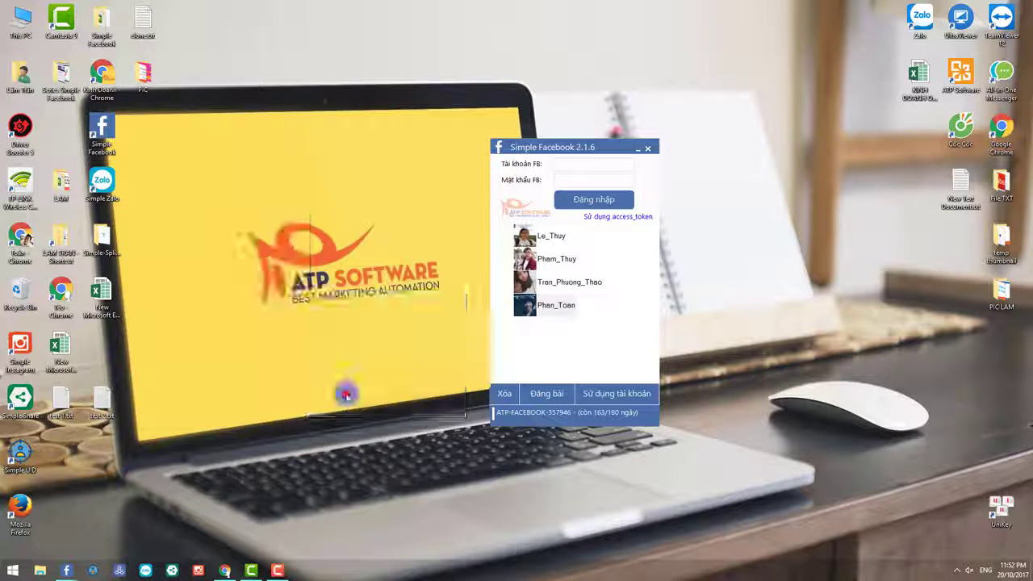
left_click(347, 327)
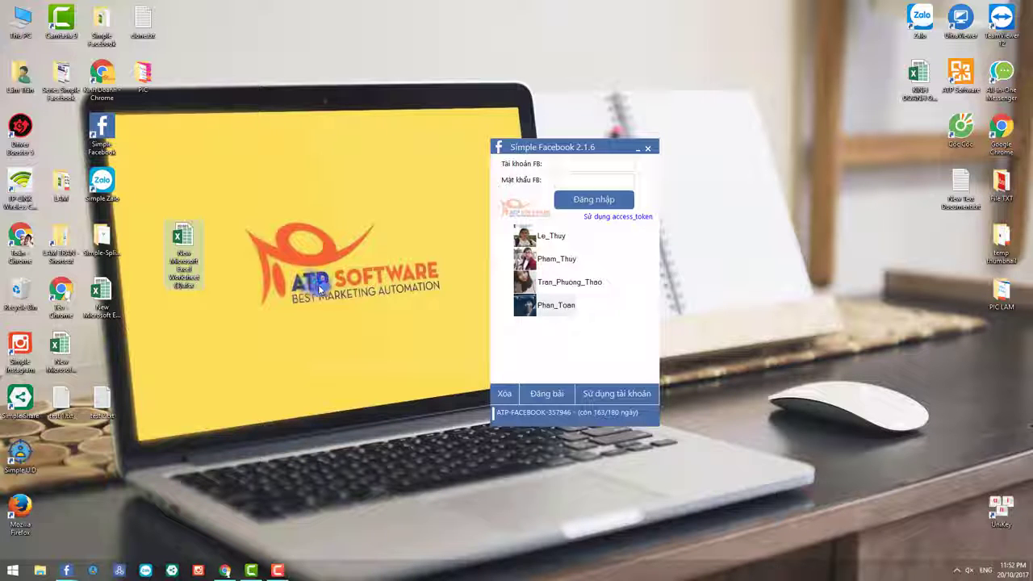
key("Return")
key("Return")
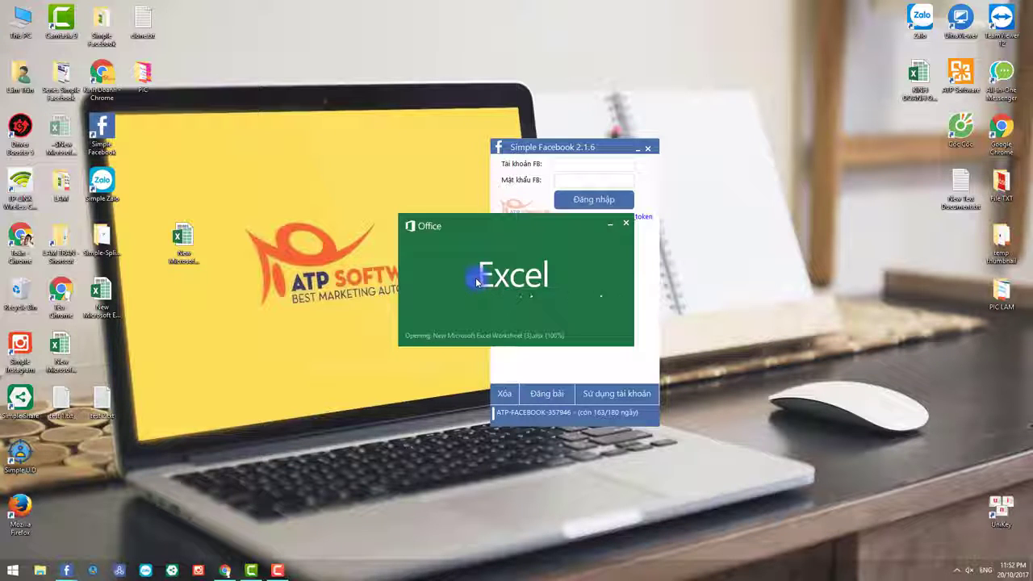
- Look through the ID lists in test 2.txt and test 1.txt on the desktop, closing each file after viewing
left_click_drag(343, 69, 426, 77)
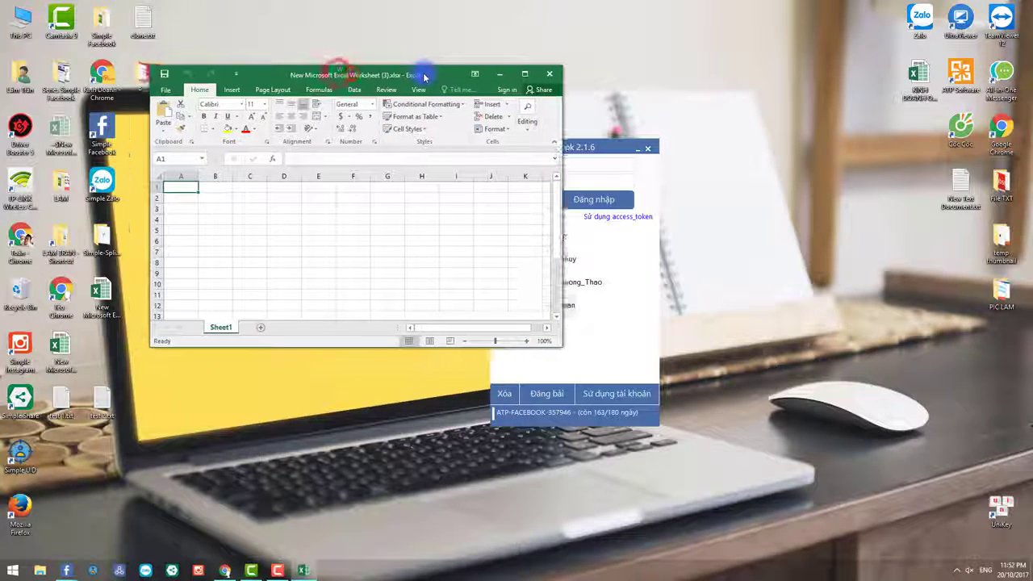
double_click(101, 397)
left_click(532, 226)
scroll(533, 226, "down", 5)
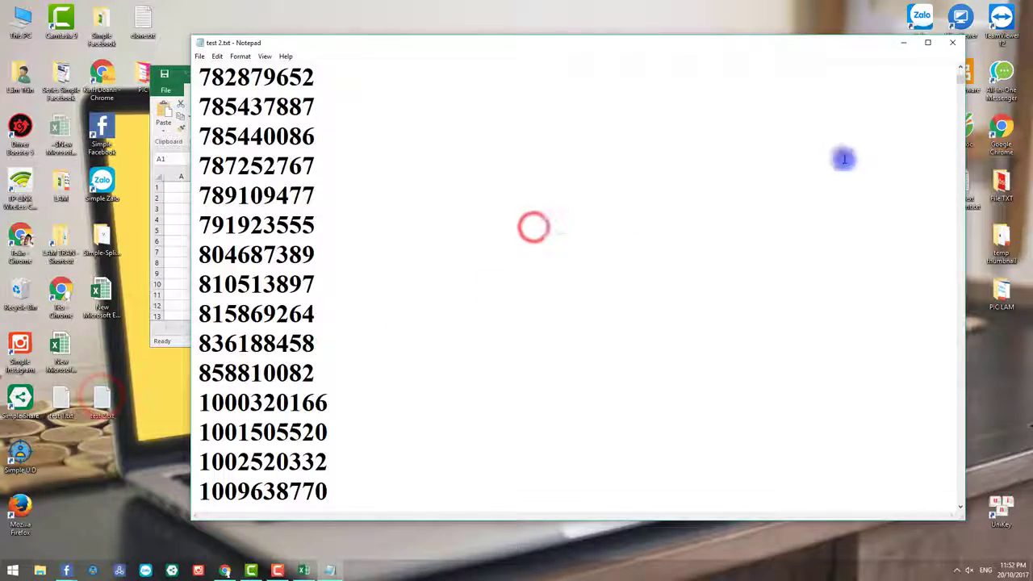
left_click(952, 42)
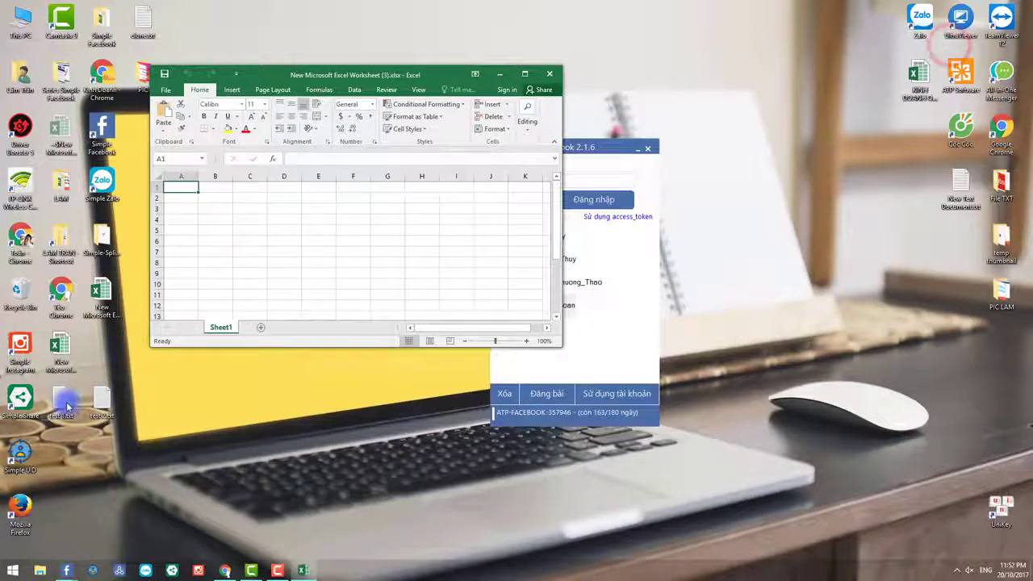
double_click(65, 403)
left_click(420, 286)
scroll(461, 272, "down", 10)
scroll(460, 272, "up", 10)
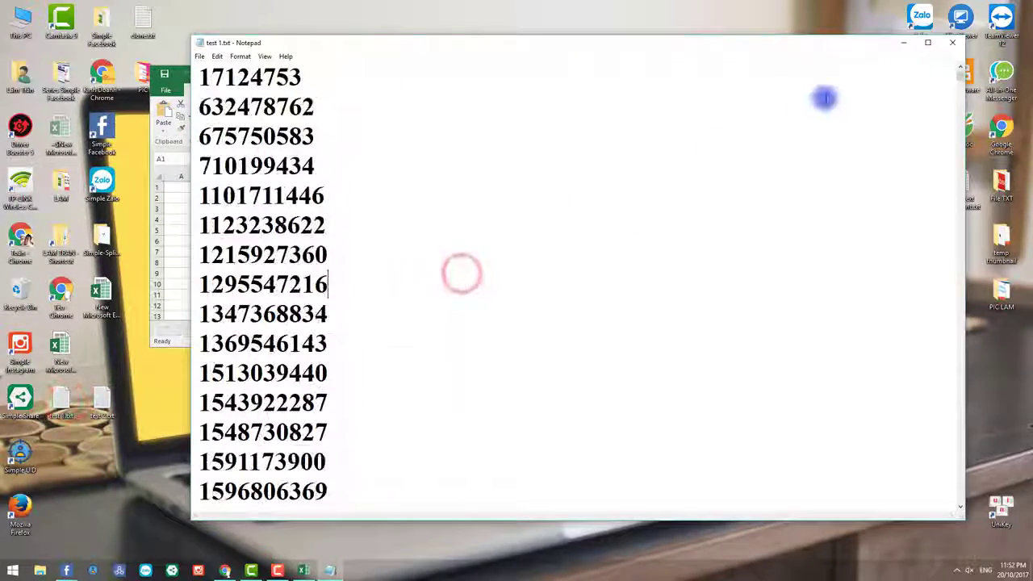
left_click(948, 47)
- Copy all IDs from test 2.txt and paste them into the new worksheet starting at cell A1
left_click_drag(438, 79, 575, 74)
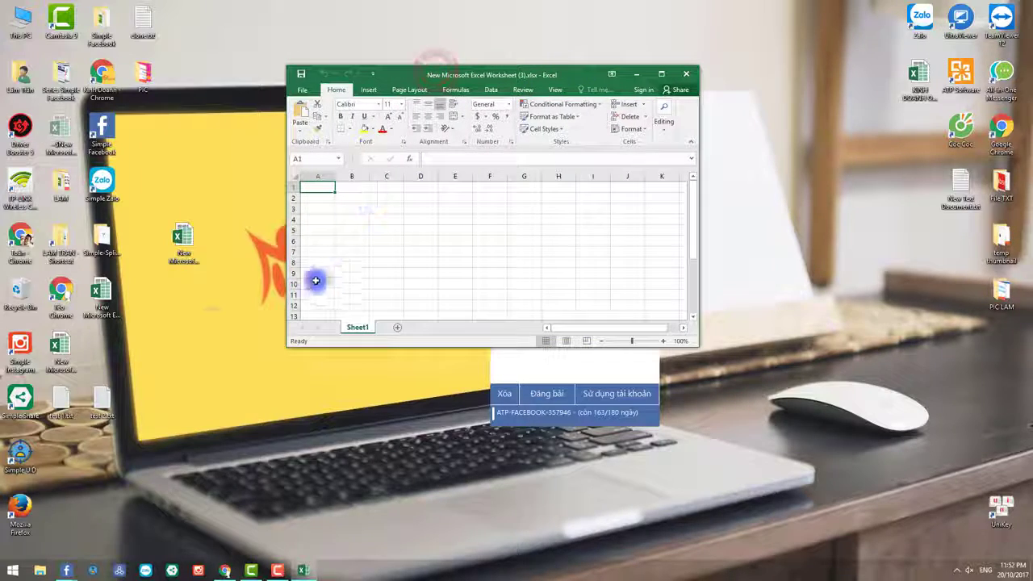
double_click(102, 397)
scroll(420, 319, "down", 5)
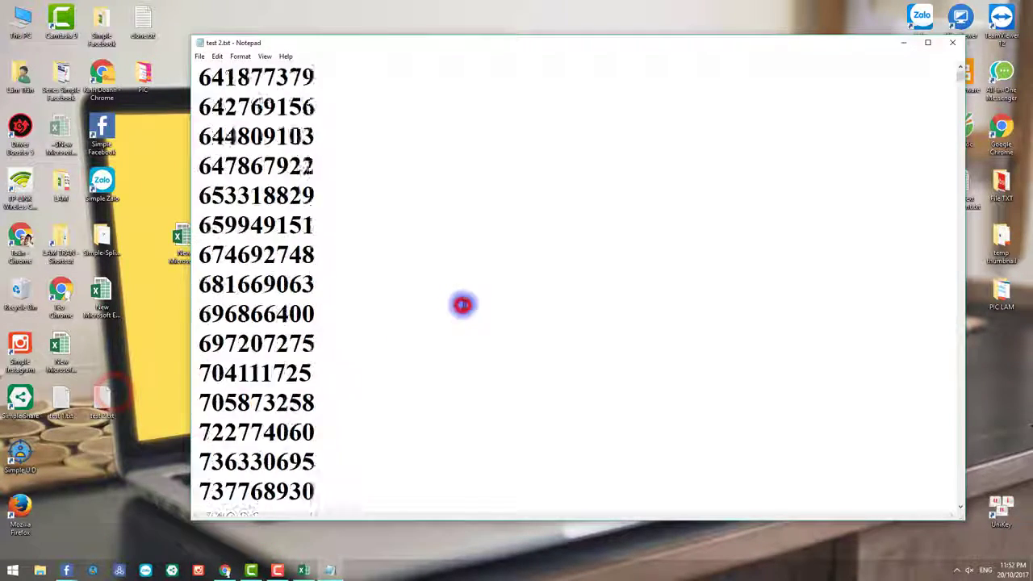
scroll(462, 304, "down", 1)
key("ctrl+a")
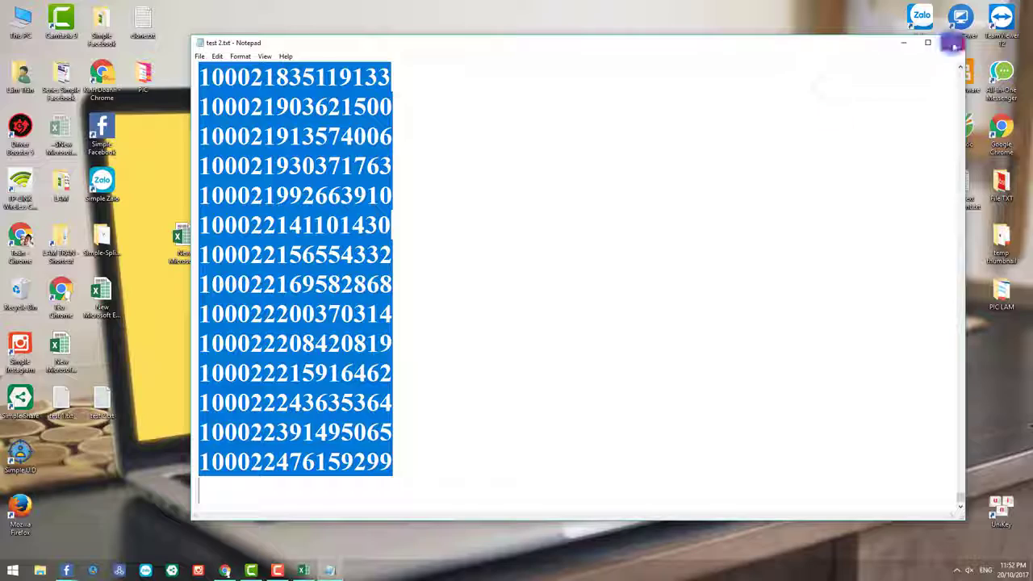
left_click(952, 44)
key("ctrl+v")
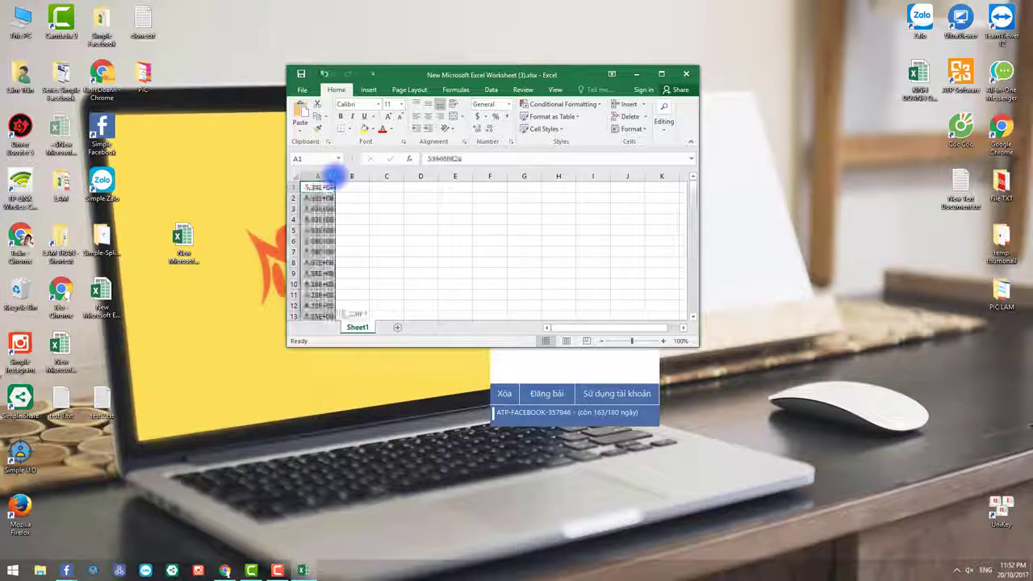
- Widen column A to fit the full IDs and maximize the workbook window to review the pasted list
left_click_drag(332, 176, 410, 175)
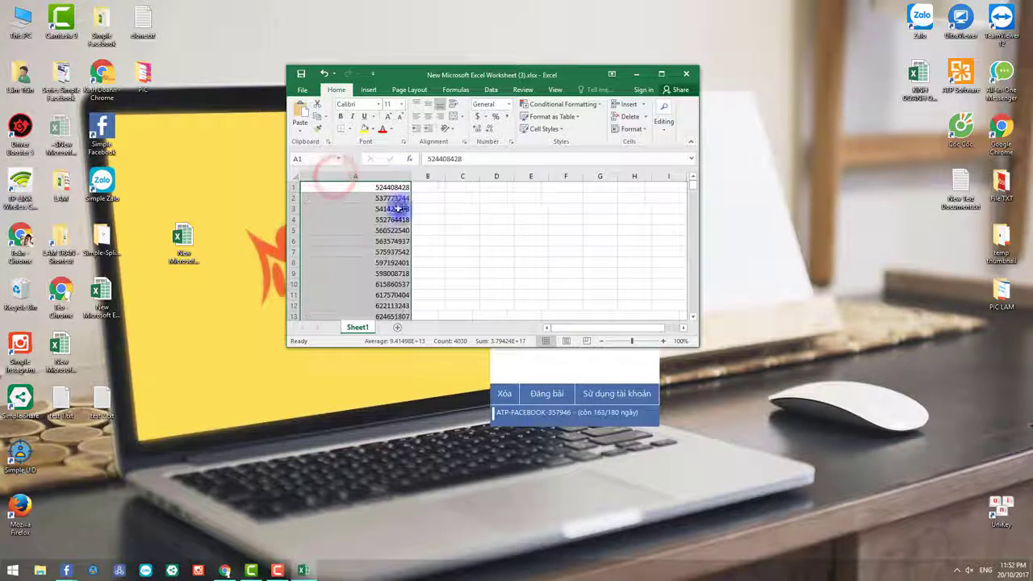
double_click(586, 77)
scroll(337, 270, "down", 20)
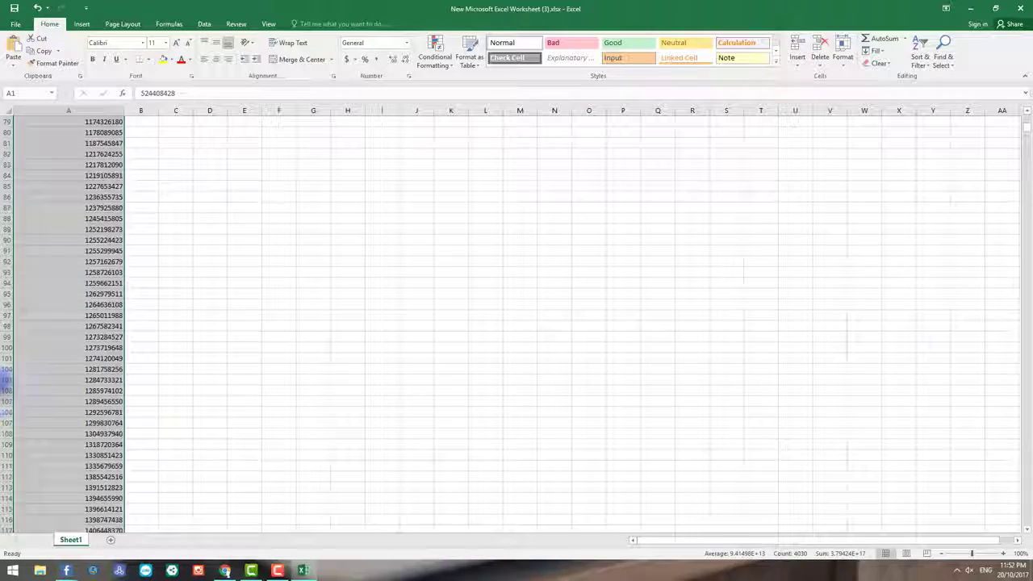
mouse_move(1027, 133)
left_mouse_down()
mouse_move(1028, 263)
mouse_move(1014, 267)
mouse_move(1025, 121)
left_mouse_up()
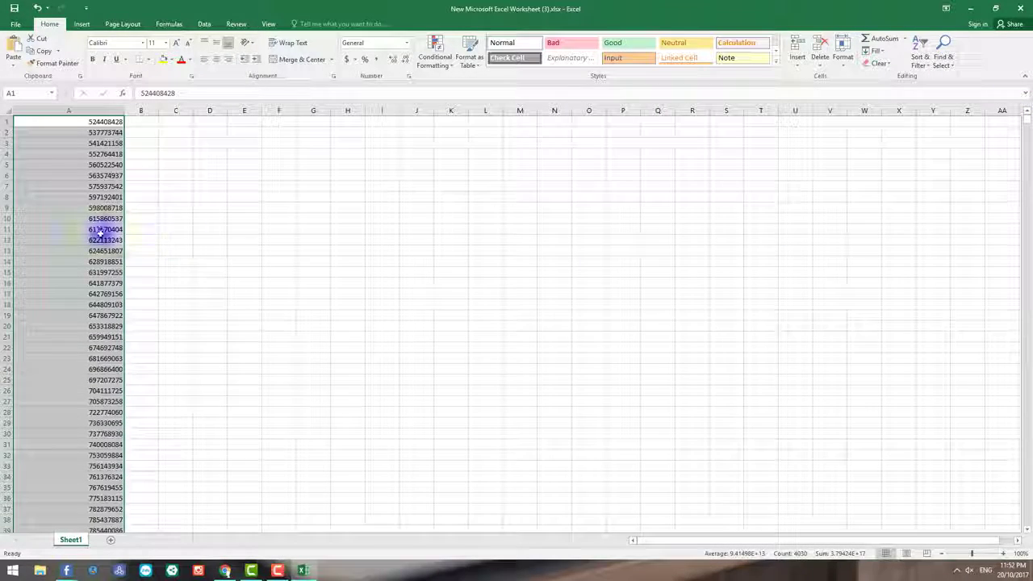
- Format the pasted IDs in column A as Number with 0 decimal places
right_click(94, 274)
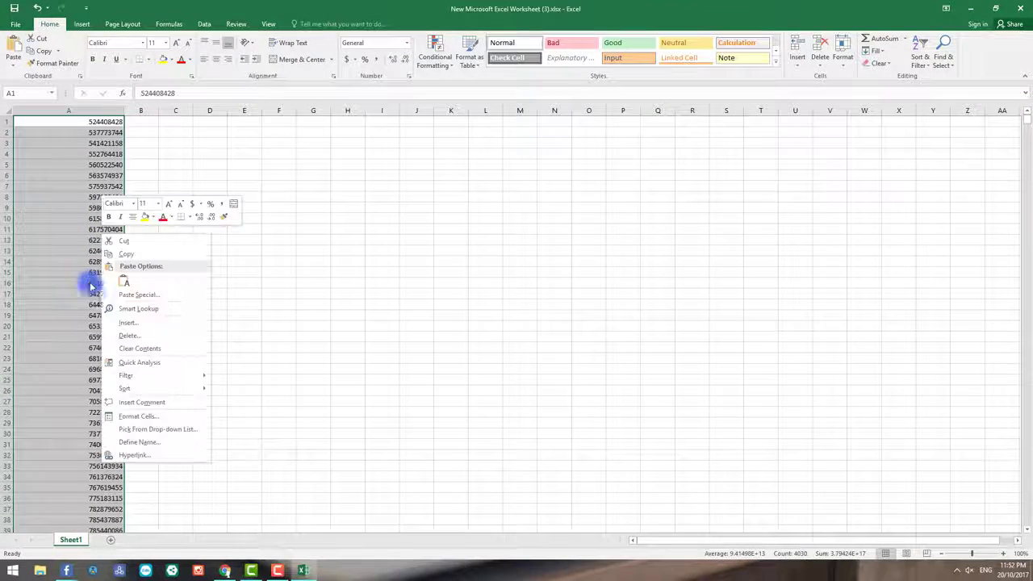
left_click(146, 417)
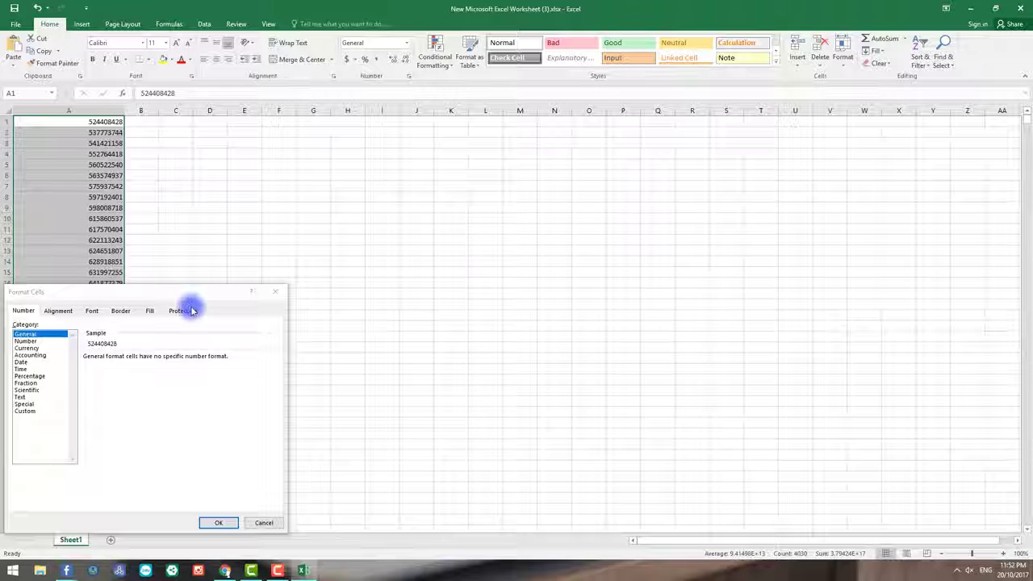
left_click(40, 342)
left_click(156, 361)
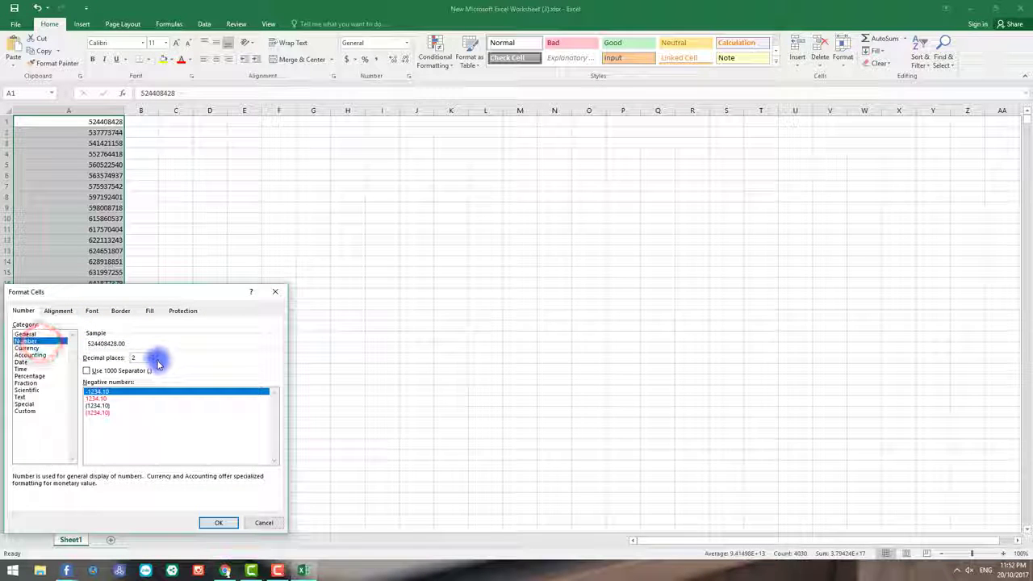
left_click(156, 360)
left_click(121, 397)
left_click(218, 523)
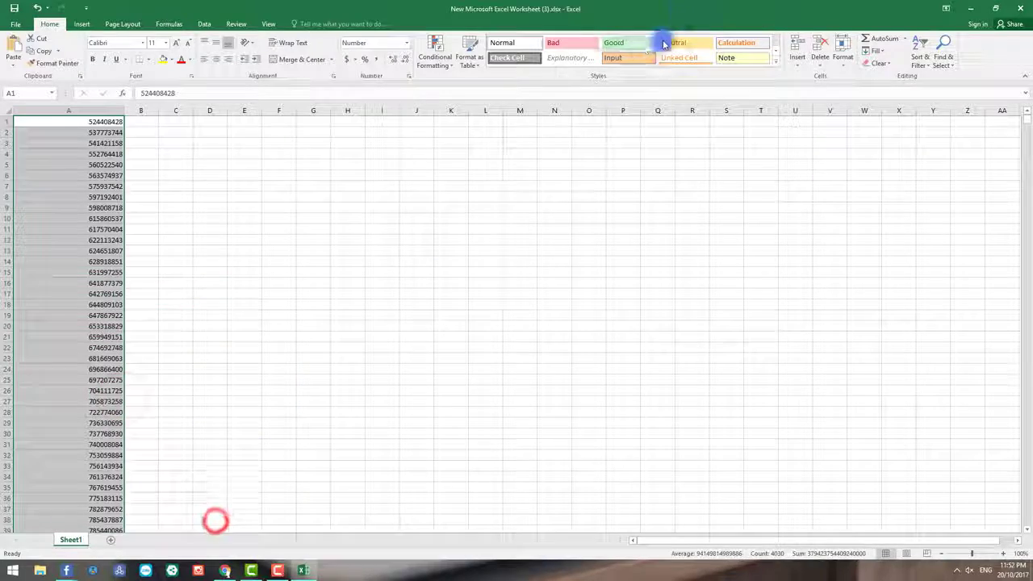
- Restore the workbook window to normal size and copy all IDs from test 1.txt, closing the file
double_click(680, 9)
double_click(61, 398)
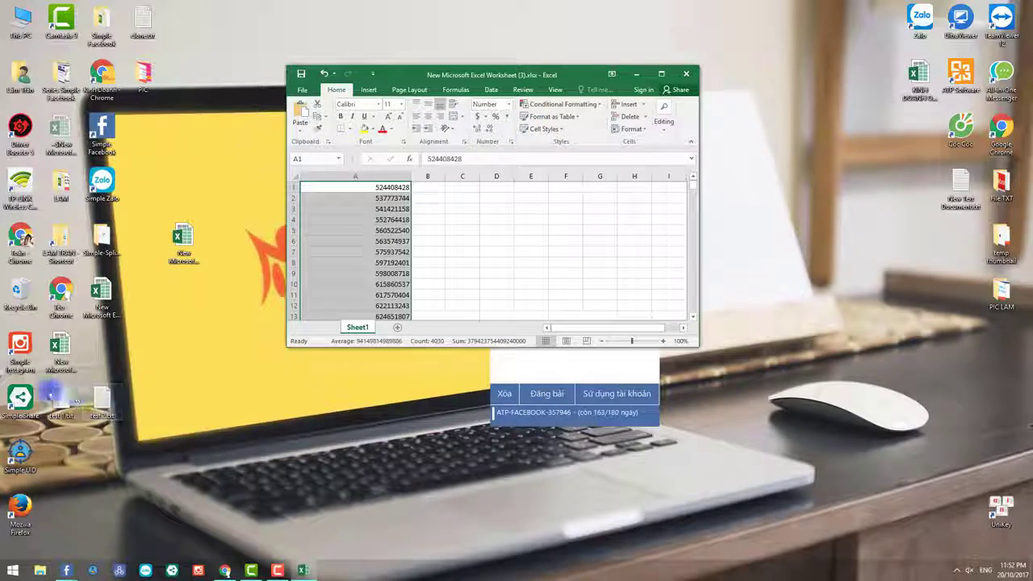
left_click(603, 307)
key("ctrl+a")
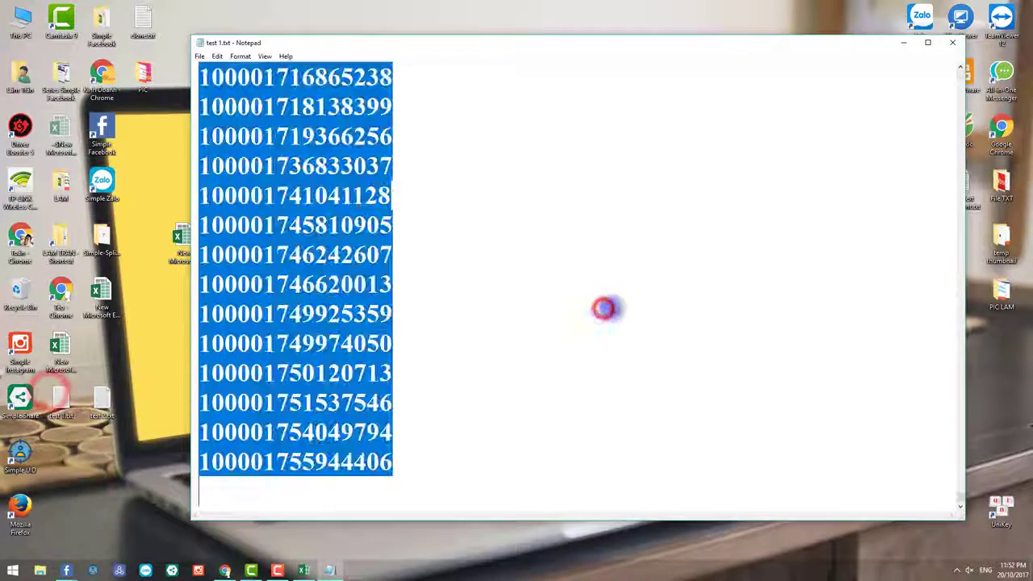
left_click(948, 44)
- Maximize the workbook and paste the test 1.txt IDs directly below the existing list, starting at cell A4031
left_click(658, 76)
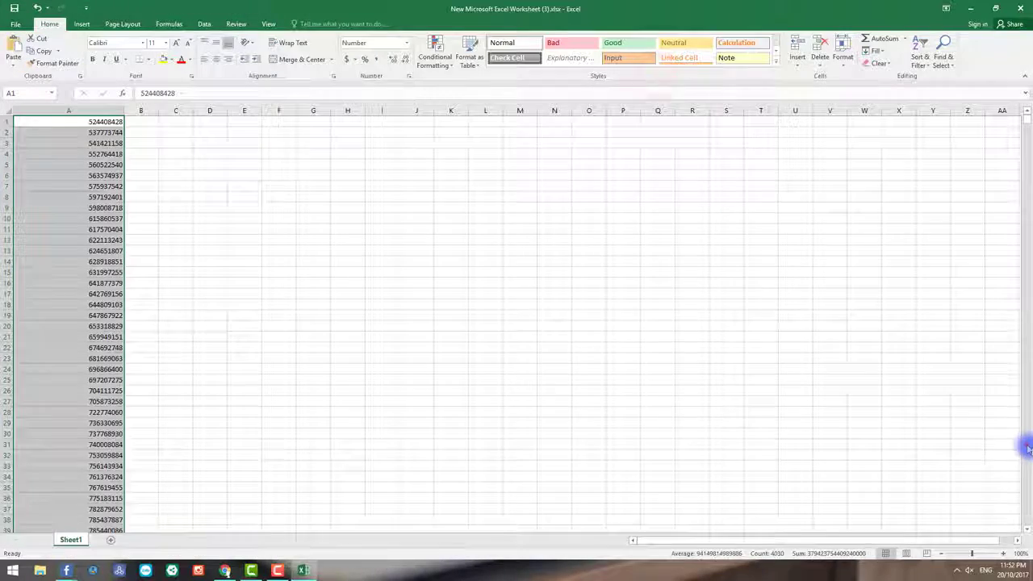
scroll(1024, 170, "down", 13)
left_click_drag(1027, 130, 1026, 520)
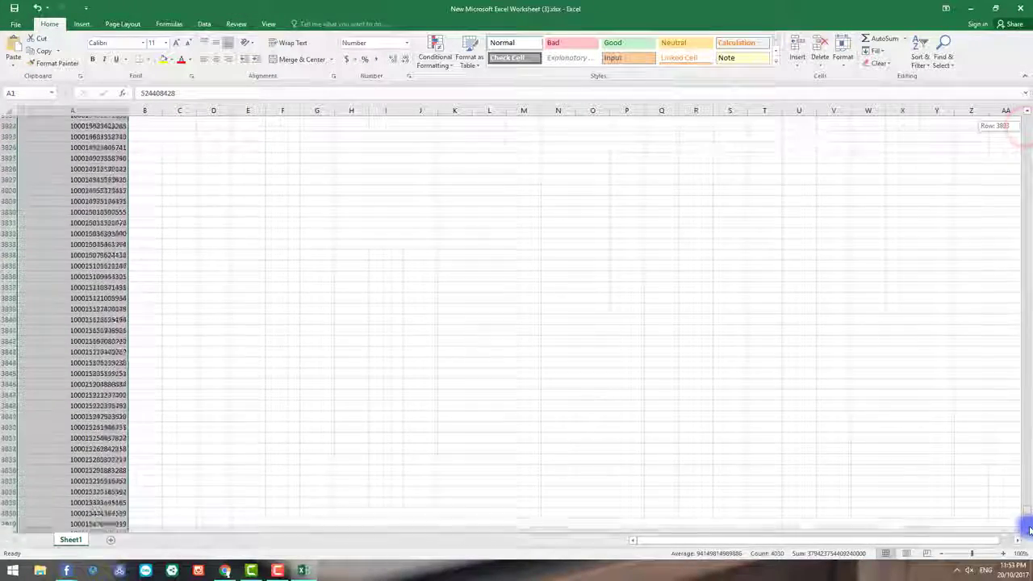
left_click(60, 466)
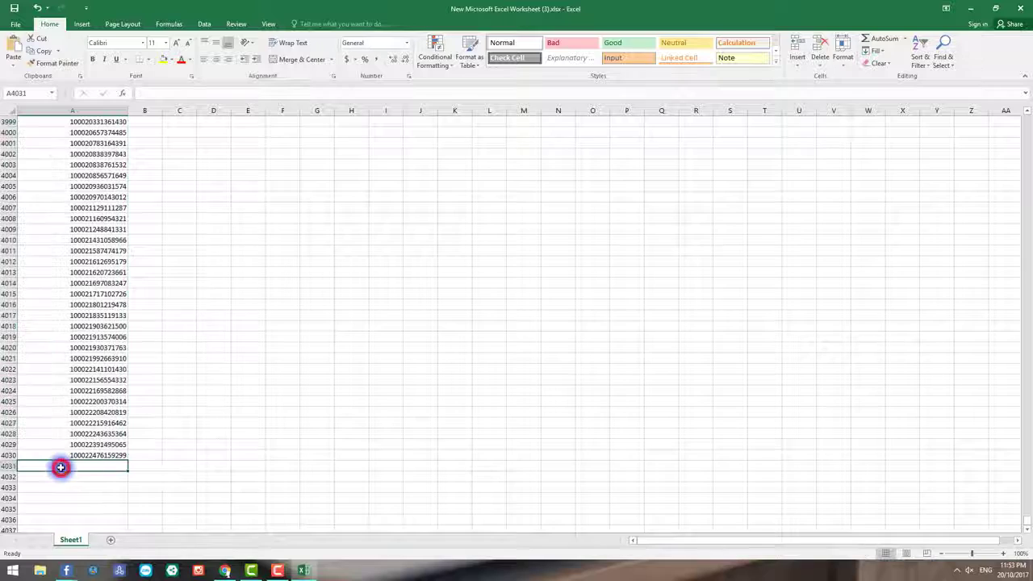
key("ctrl+v")
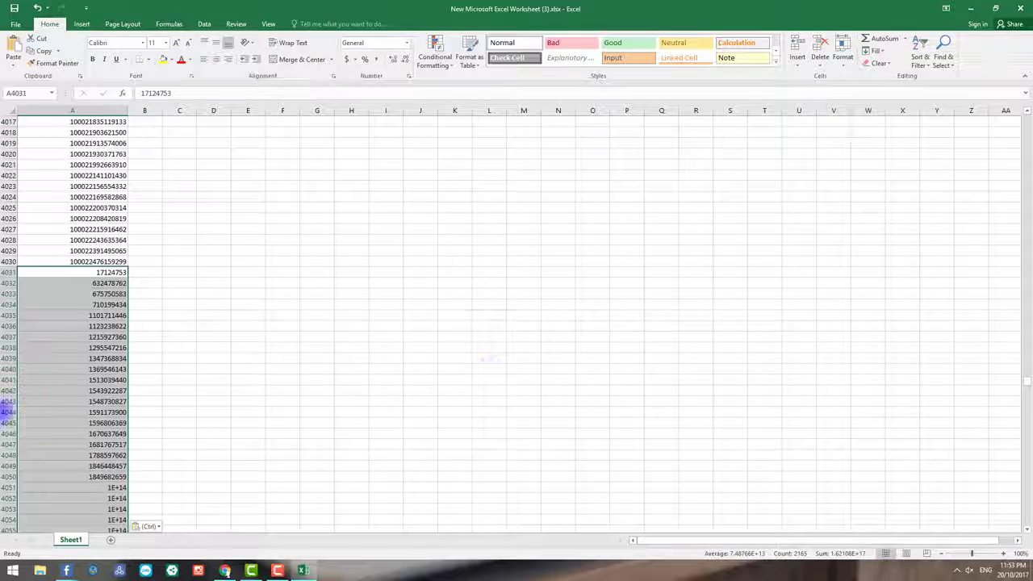
- Format the newly pasted IDs from A4031 down as Number with 0 decimal places
right_click(103, 356)
left_click(142, 305)
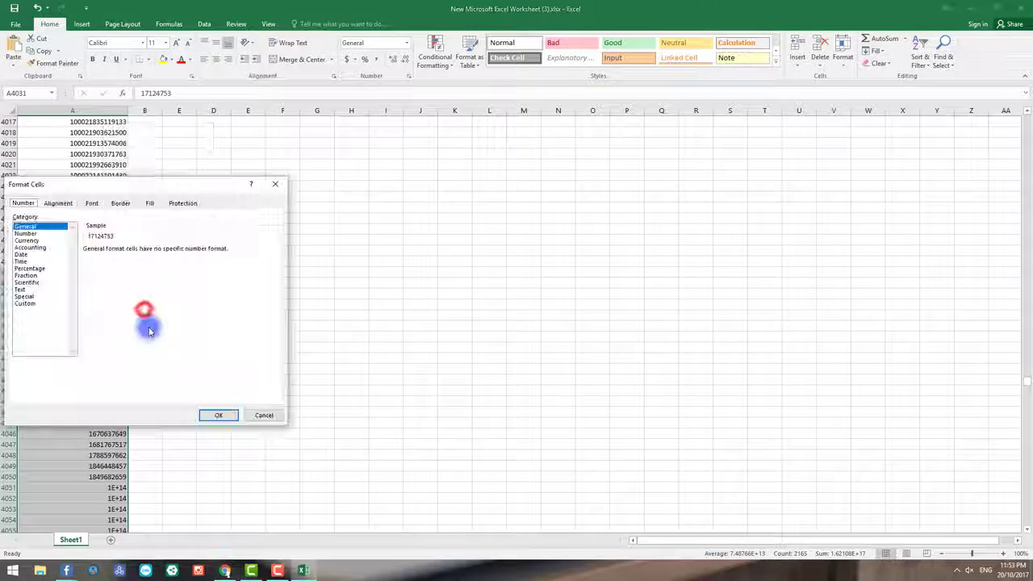
left_click(47, 233)
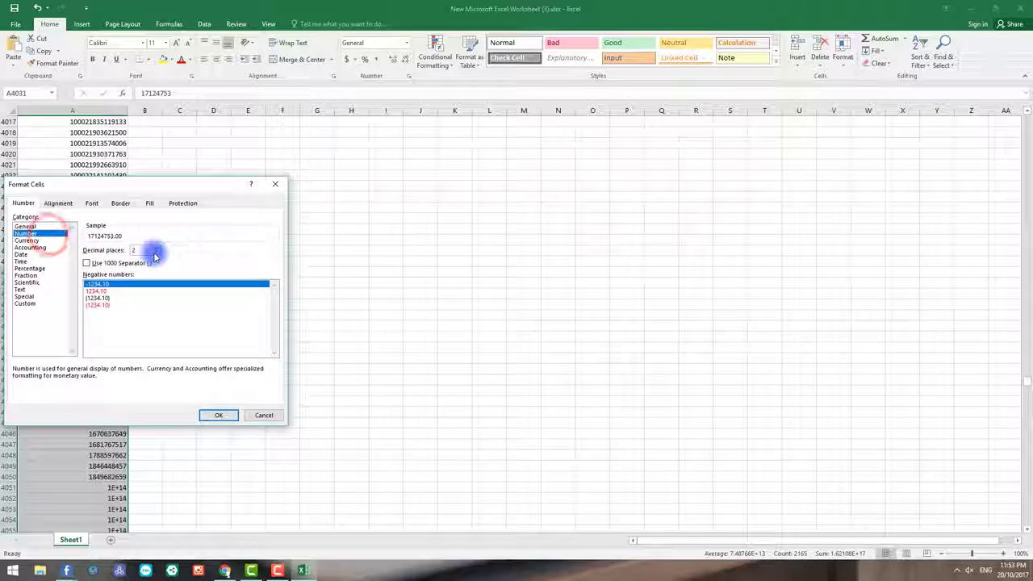
left_click(215, 414)
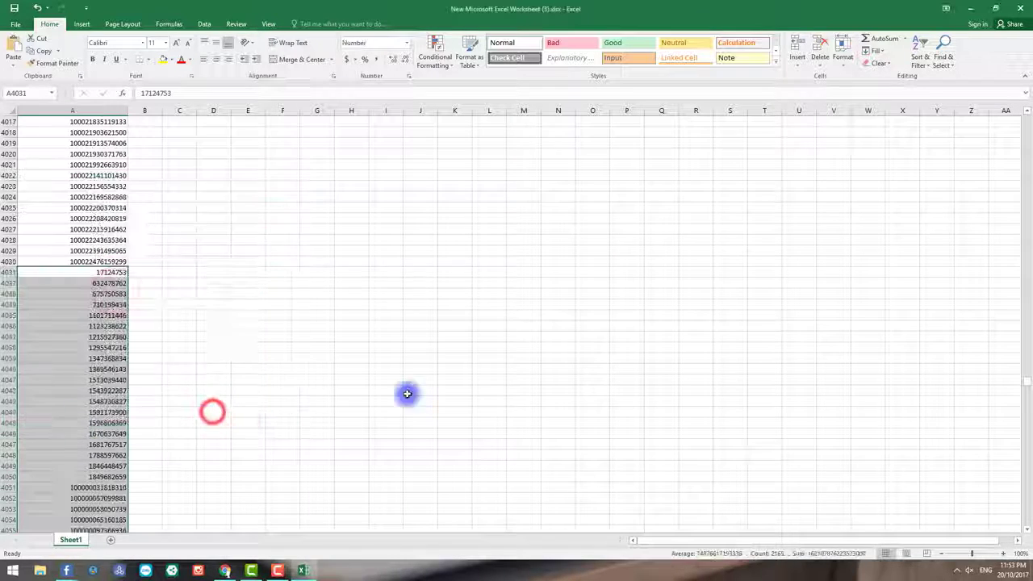
- Select the whole of column A and remove its duplicate values with Remove Duplicates
left_click_drag(1027, 398, 1027, 121)
left_click(92, 213)
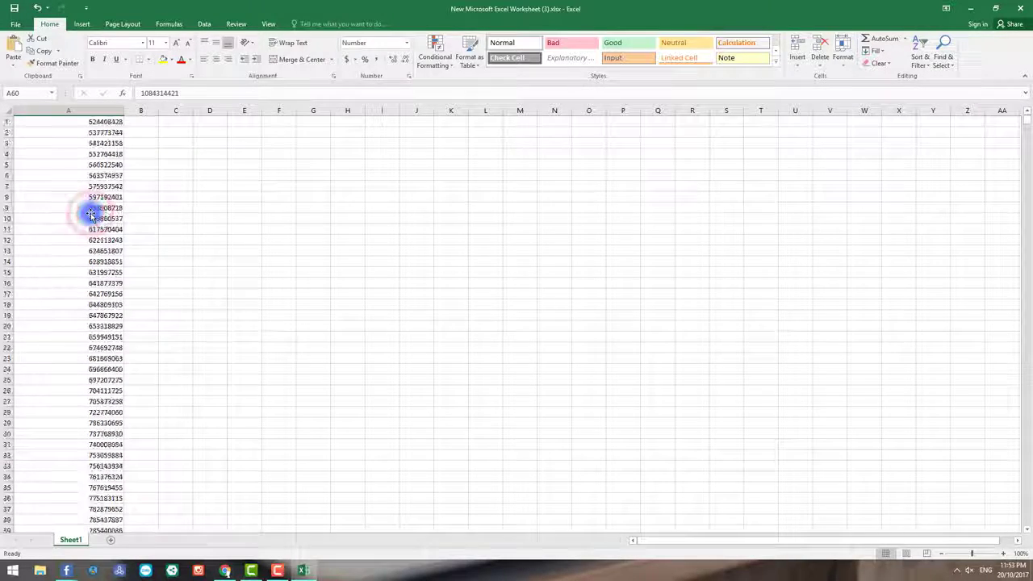
left_click(79, 113)
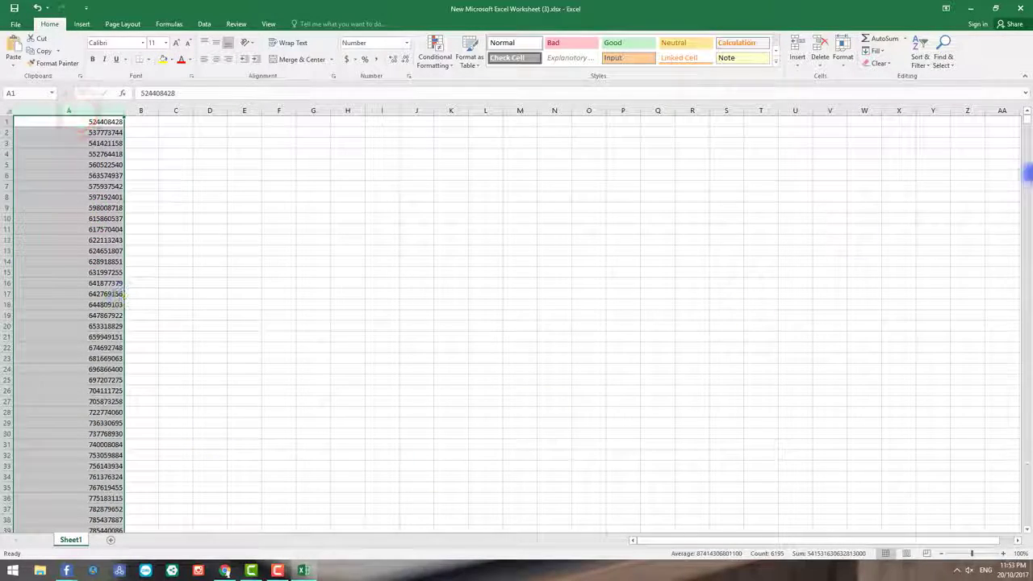
mouse_move(1026, 129)
left_mouse_down()
mouse_move(1027, 407)
mouse_move(1027, 117)
left_mouse_up()
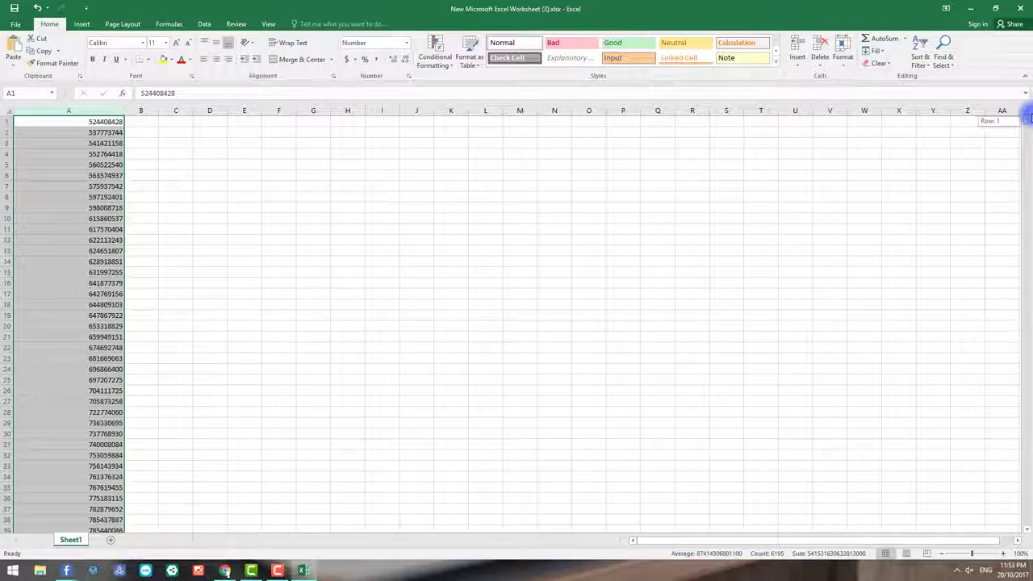
left_click(71, 112)
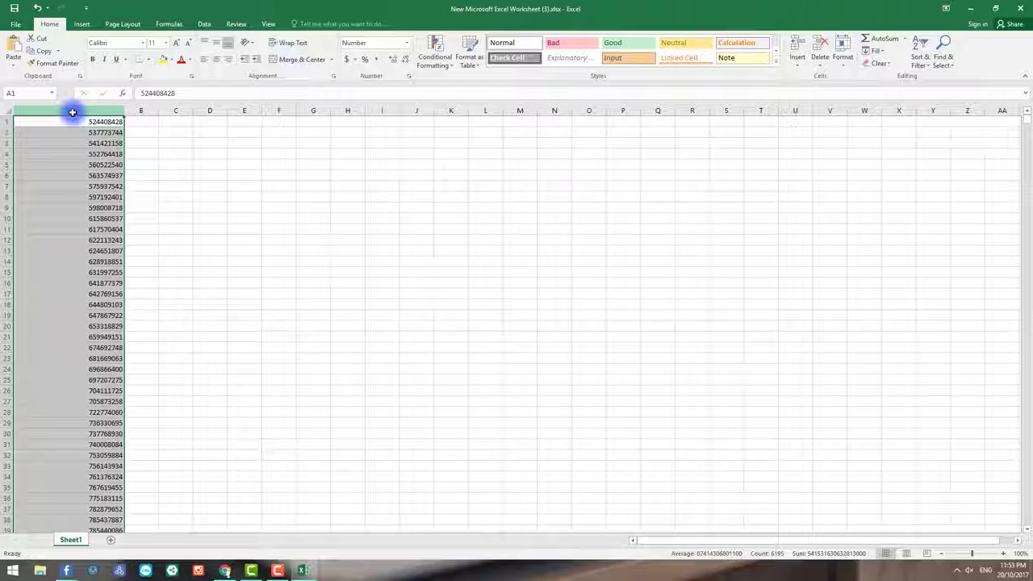
left_click(206, 26)
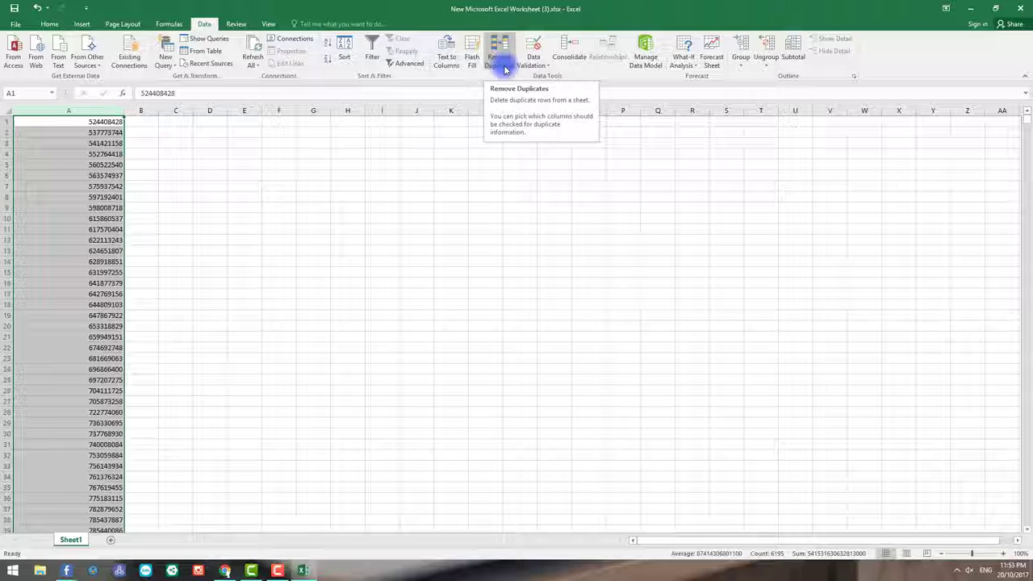
left_click(504, 69)
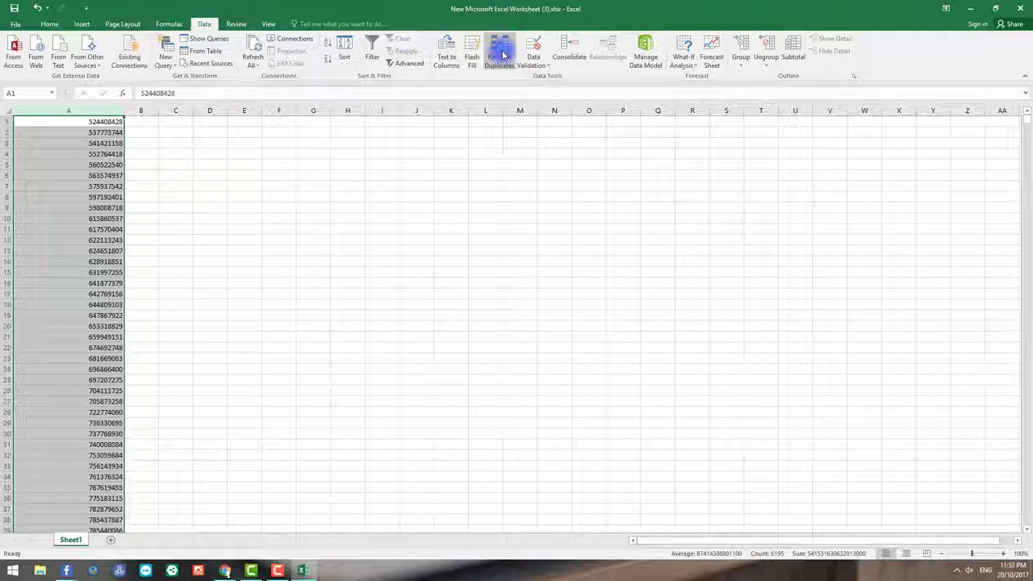
left_click(561, 341)
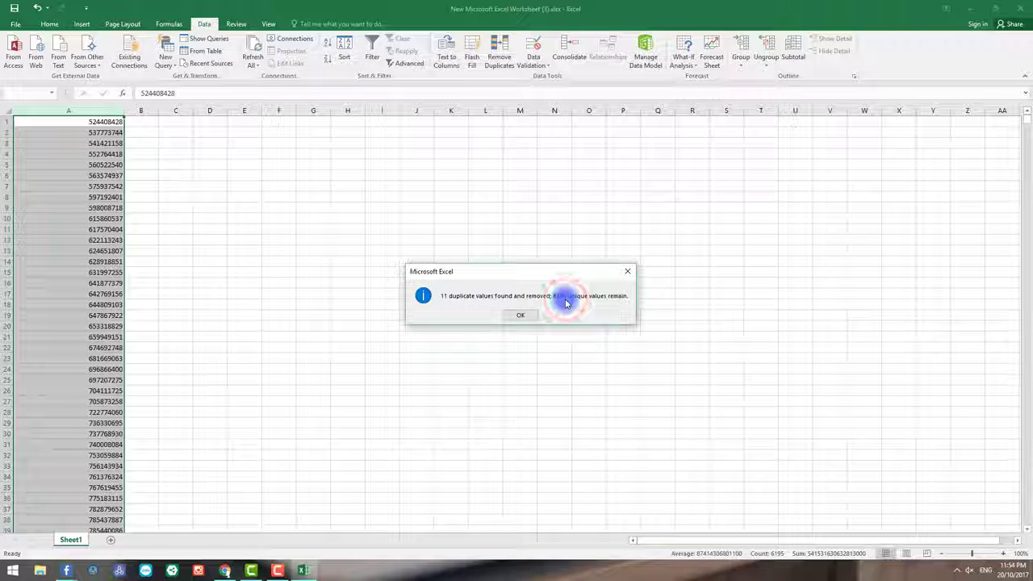
left_click(520, 313)
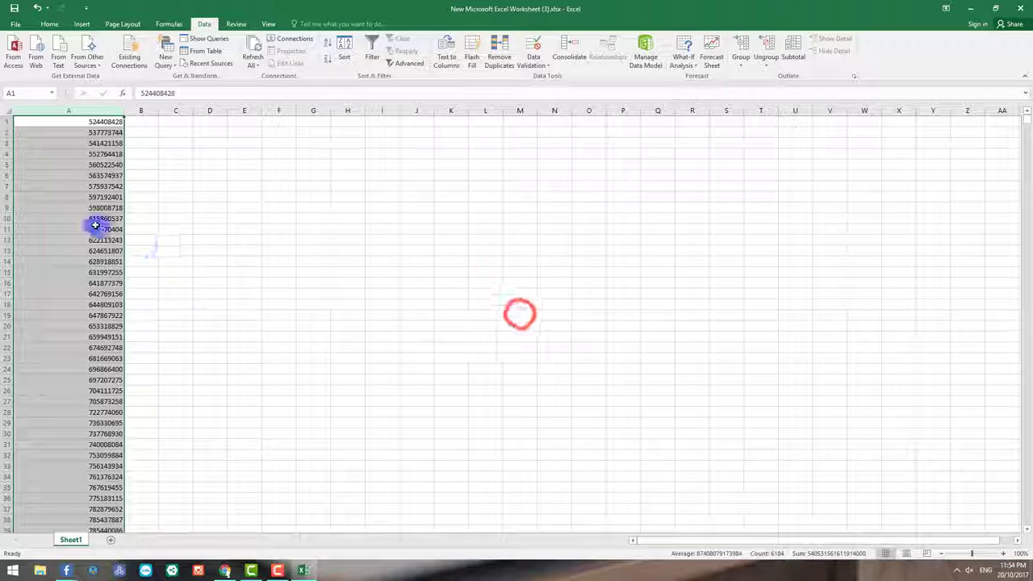
- Select the ID list from A1 through A6184, copy it, and minimize the workbook
left_click(84, 122)
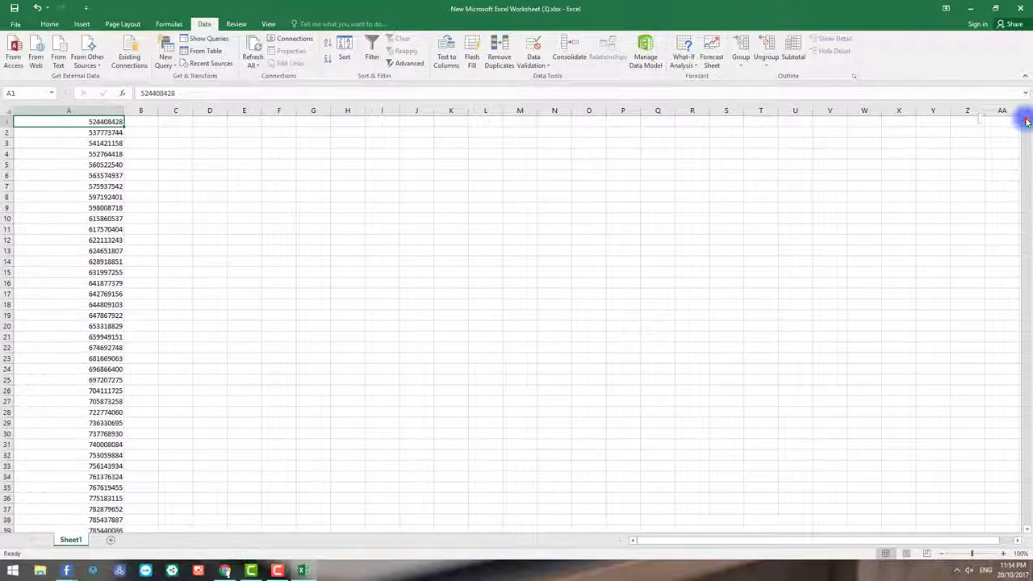
left_click_drag(1023, 123, 1025, 523)
left_click(104, 121)
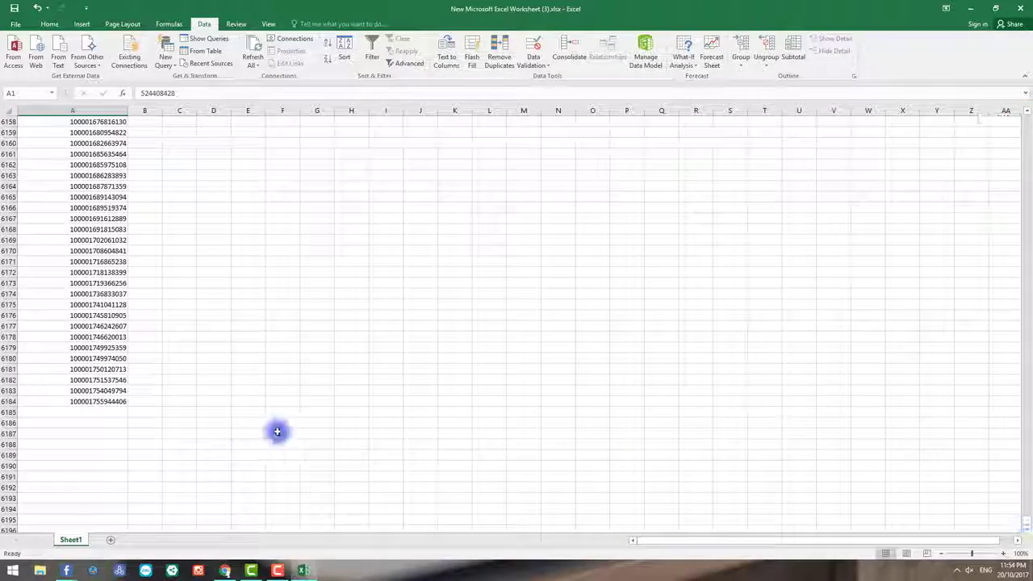
left_click(115, 401, "shift")
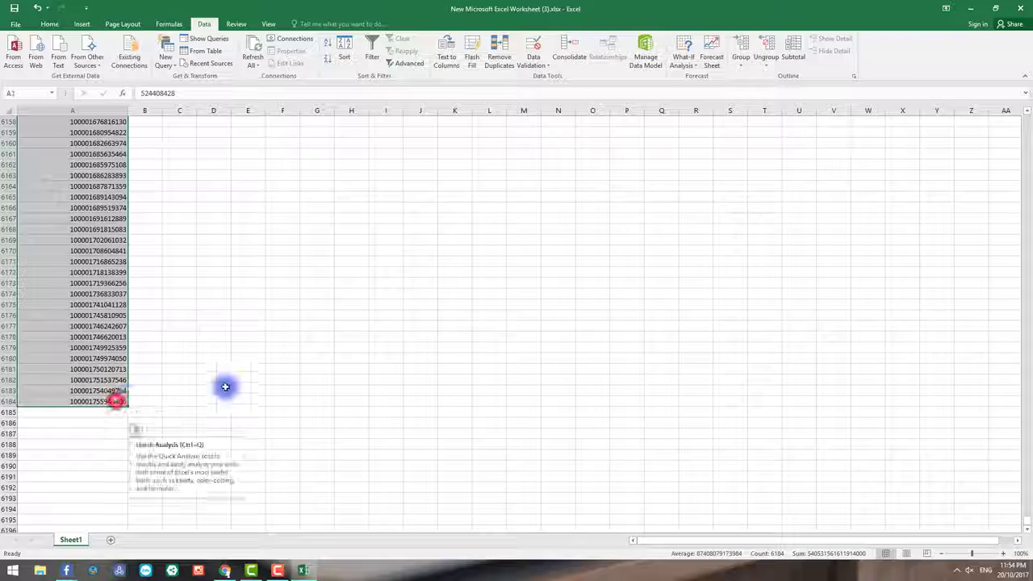
left_click(970, 9)
- Replace the entire contents of test 2.txt with the copied ID list, then save and close the file
double_click(102, 397)
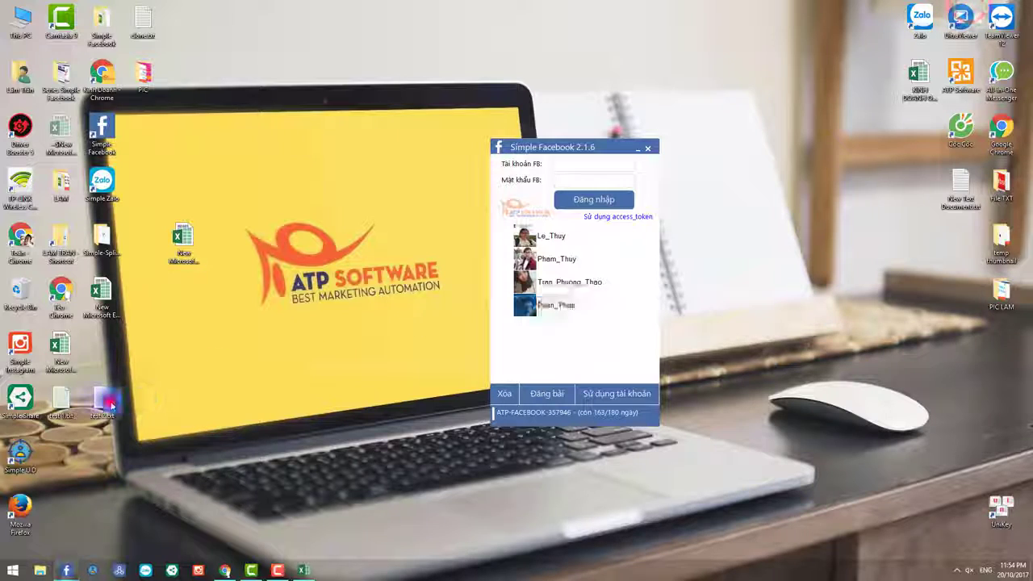
key("ctrl+a")
key("Delete")
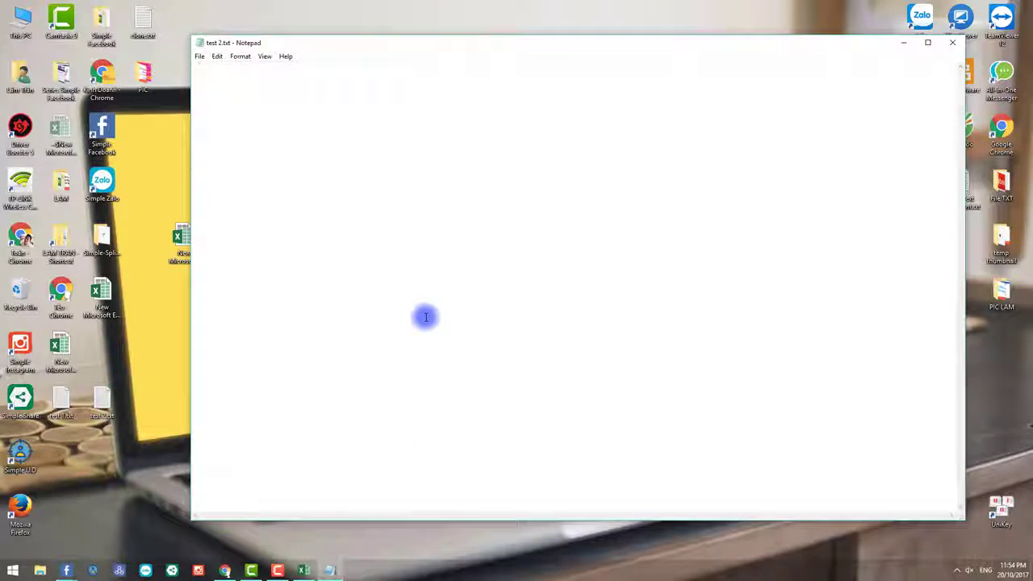
key("ctrl+v")
left_click(952, 42)
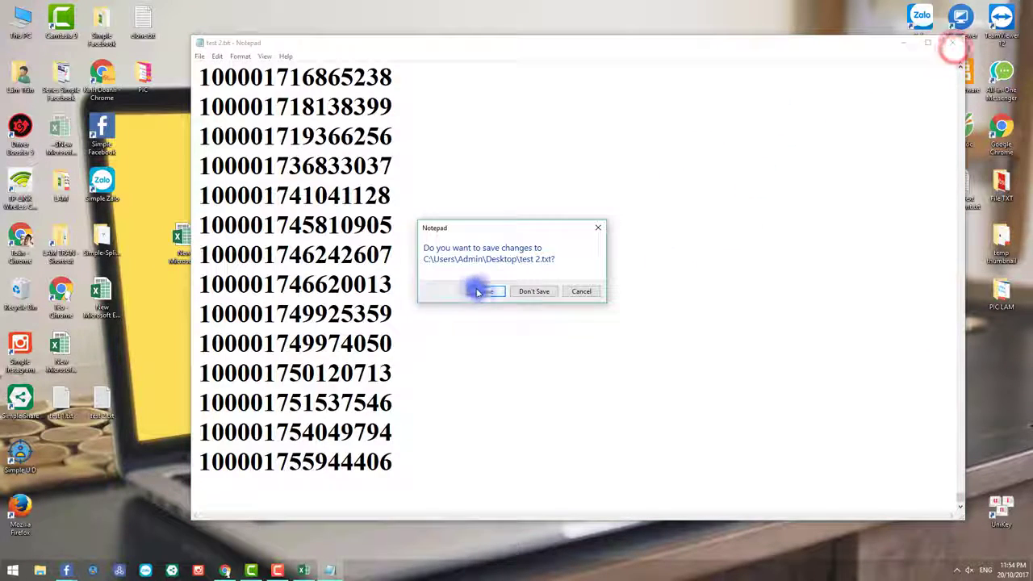
left_click(488, 292)
- Delete the test 1.txt file from the desktop
left_click(258, 357)
left_click(71, 397)
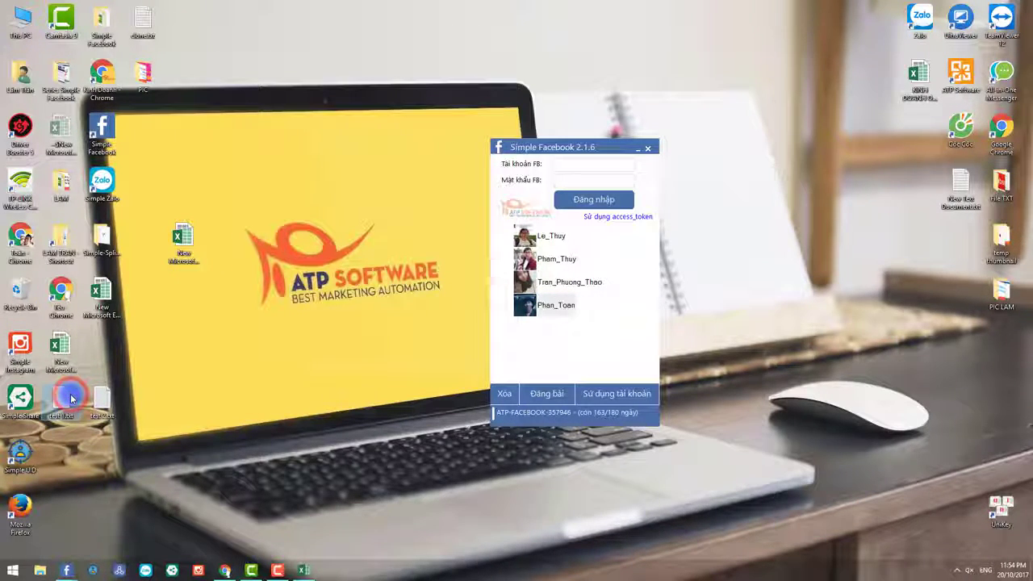
- Reopen test 2.txt in Notepad, look through the saved ID list, and close the file
double_click(100, 398)
scroll(362, 301, "down", 5)
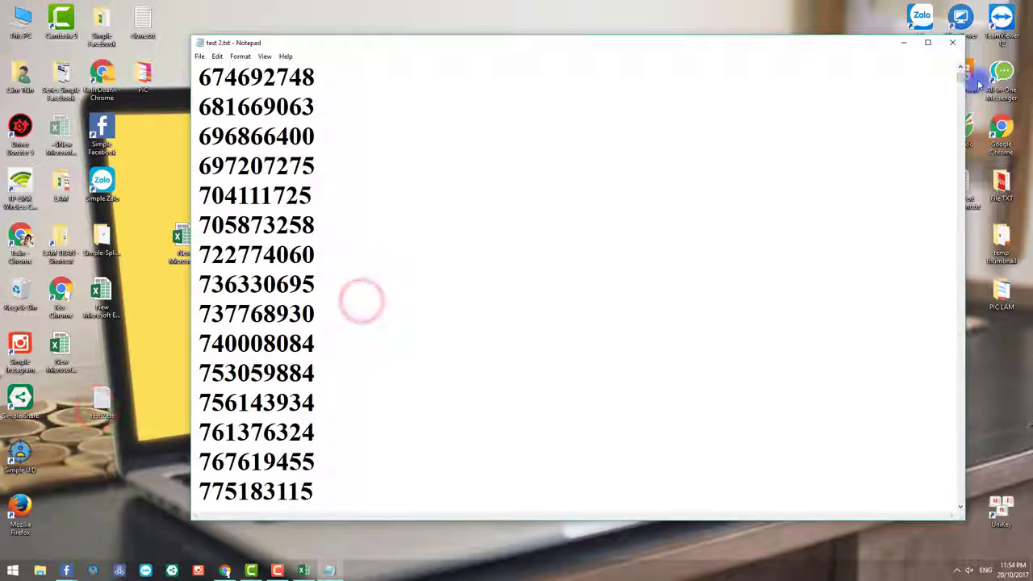
left_click_drag(959, 76, 931, 65)
left_click(952, 42)
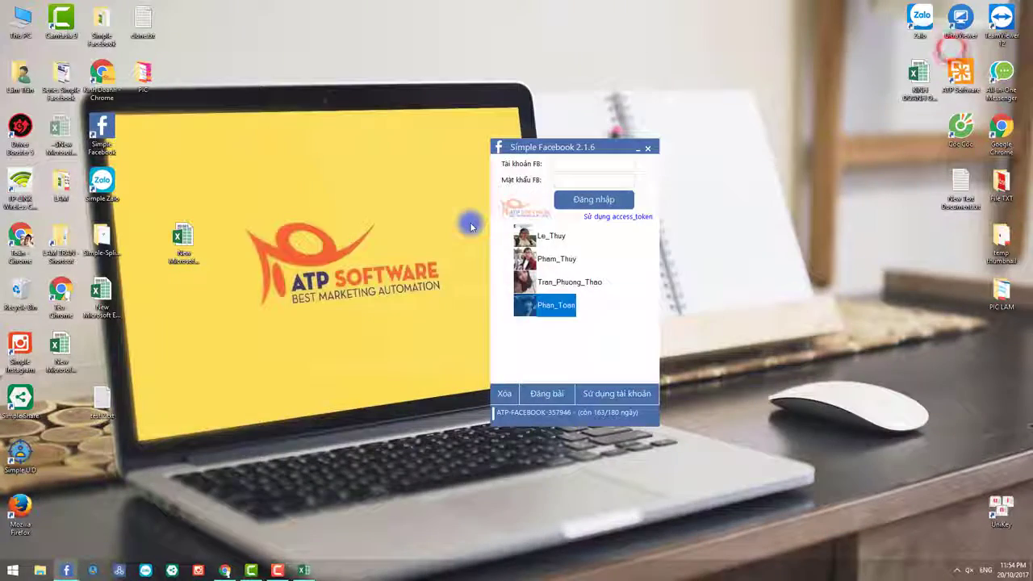